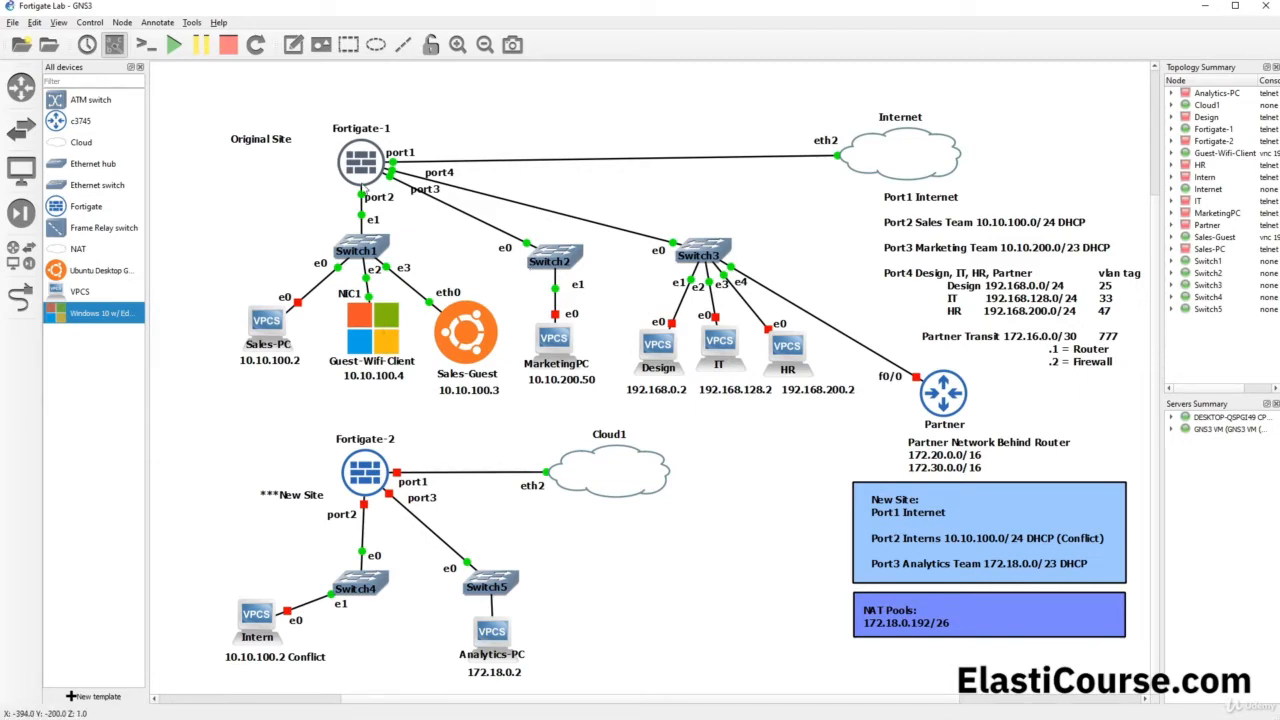
Step: Look over the GNS3 lab topology, focusing on the Fortigate-1 node
mouse_move(359, 177)
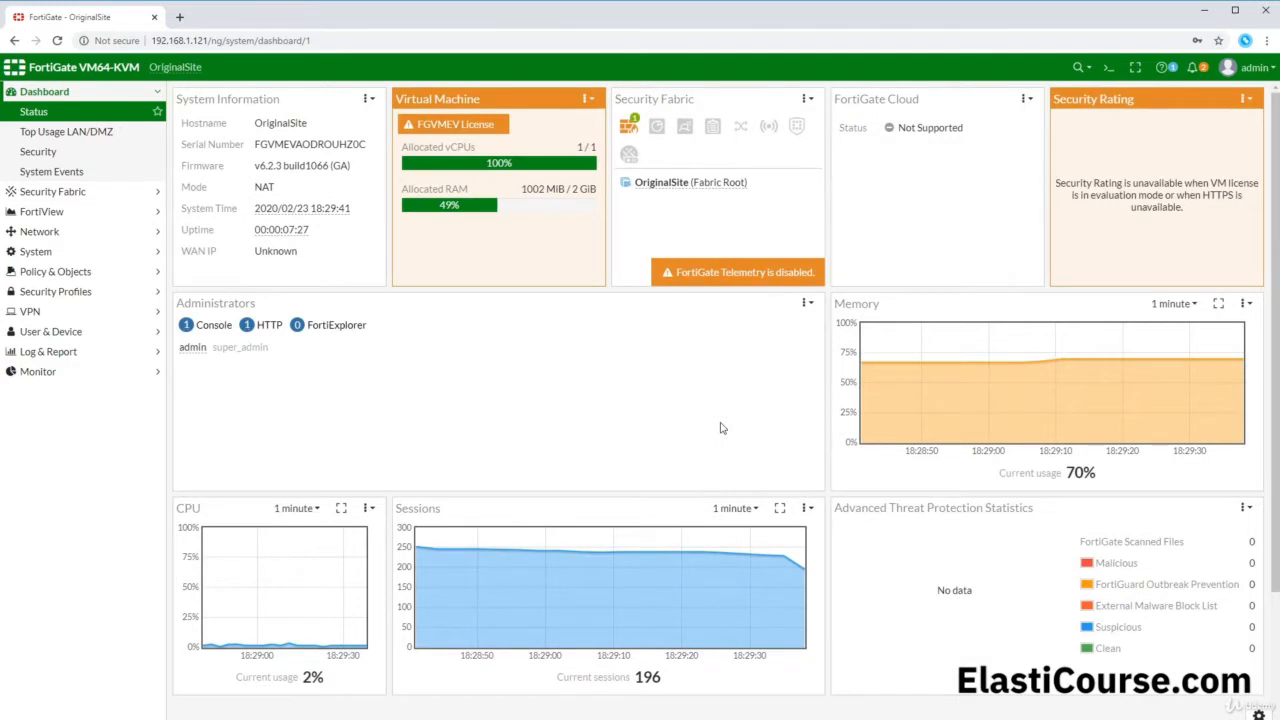
Step: Open Network > Interfaces and select Sales (port2) on 10.10.100.1/255.255.255.0, checking GNS3 briefly
click(66, 231)
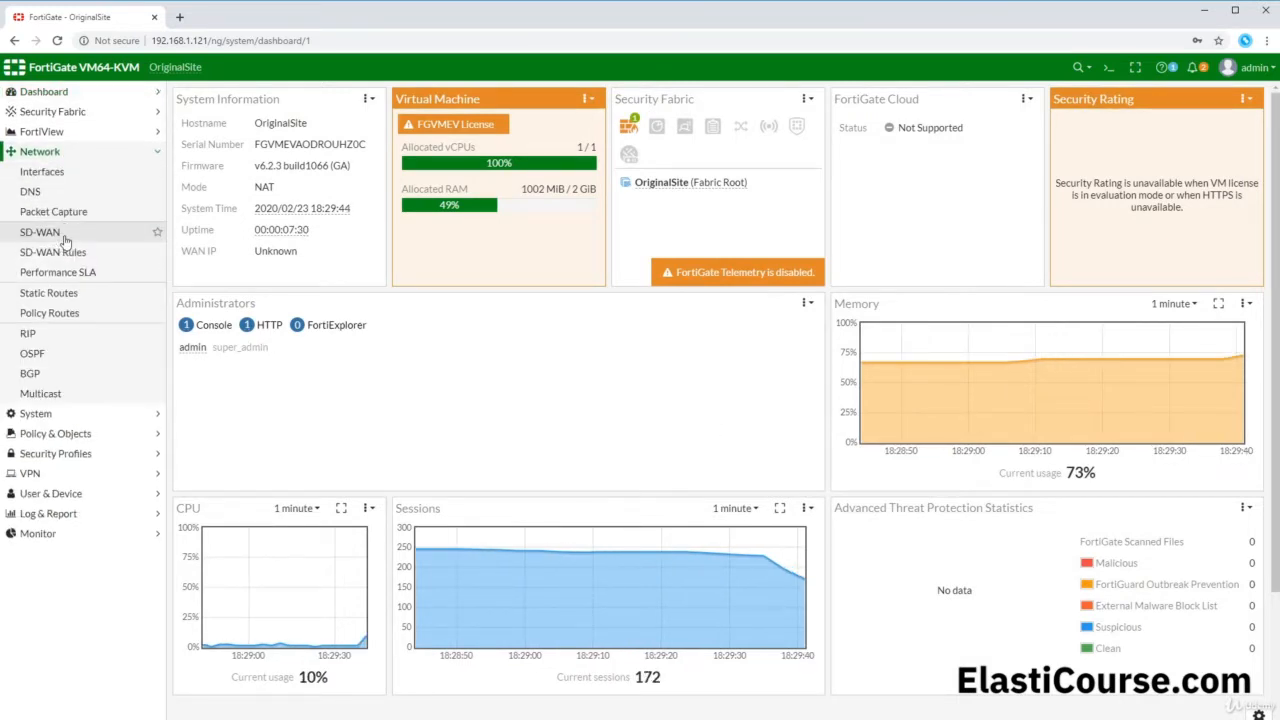
click(45, 174)
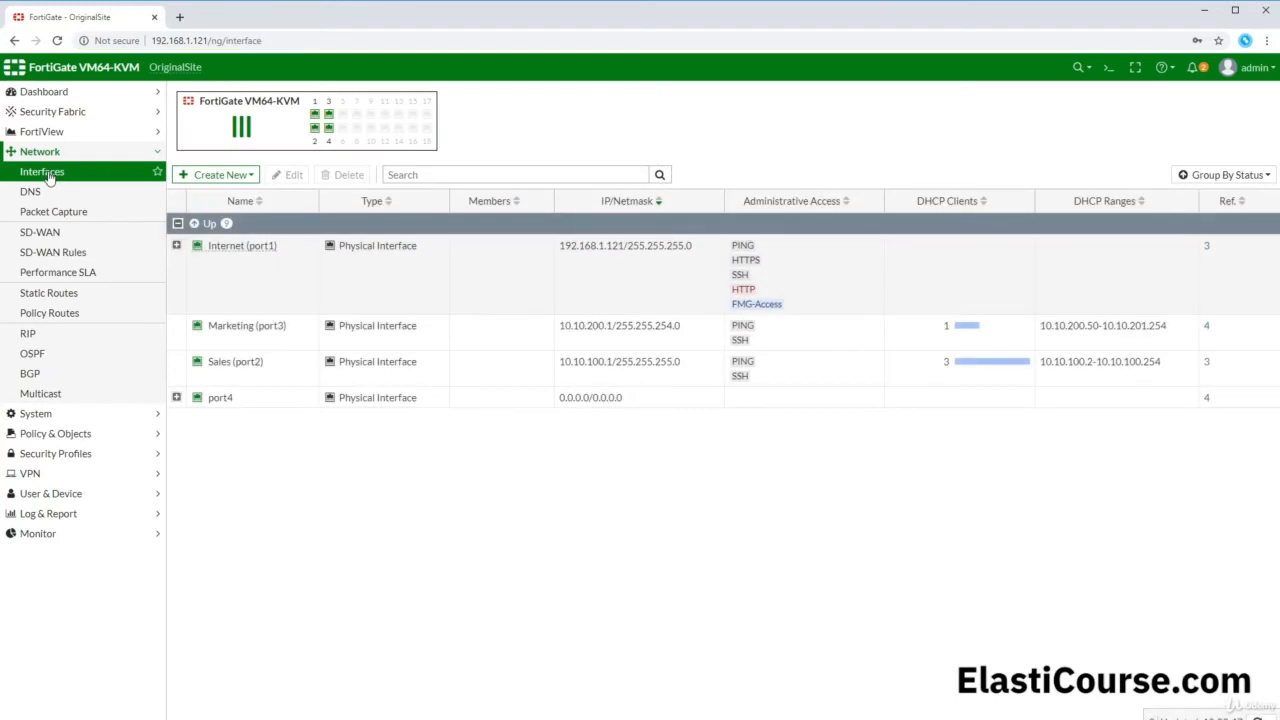
click(243, 366)
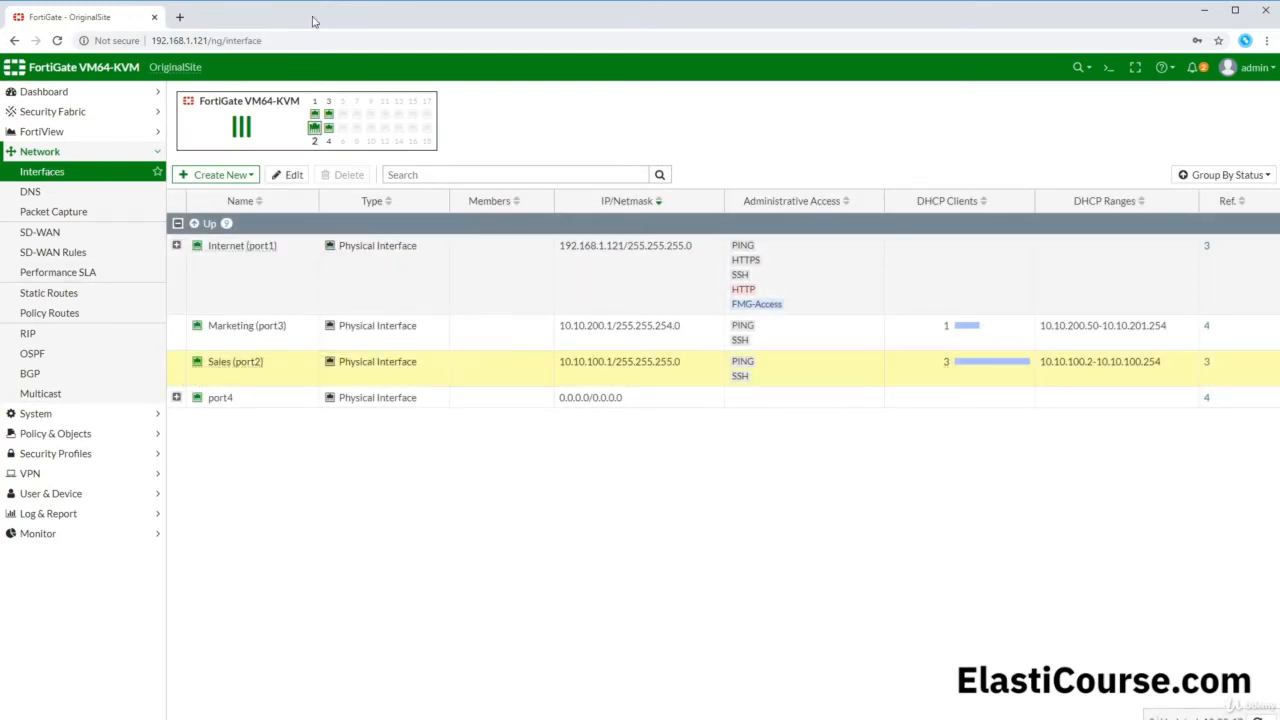
click(1204, 10)
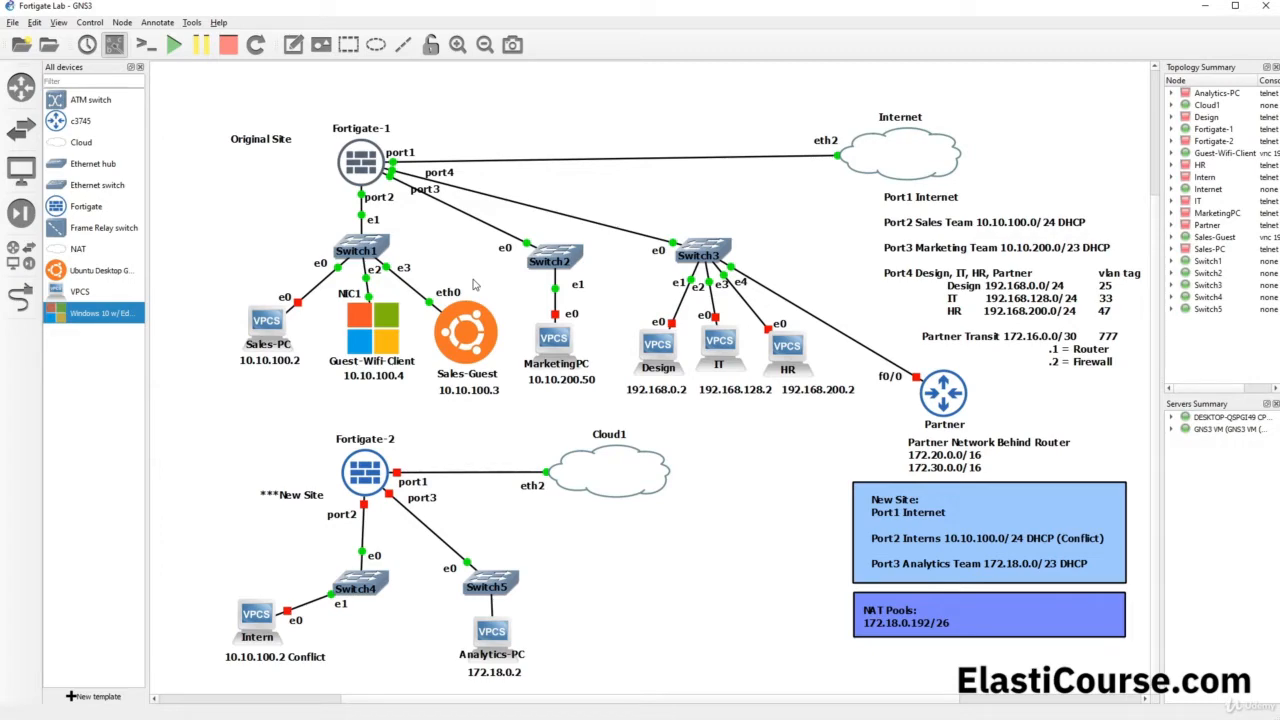
click(76, 717)
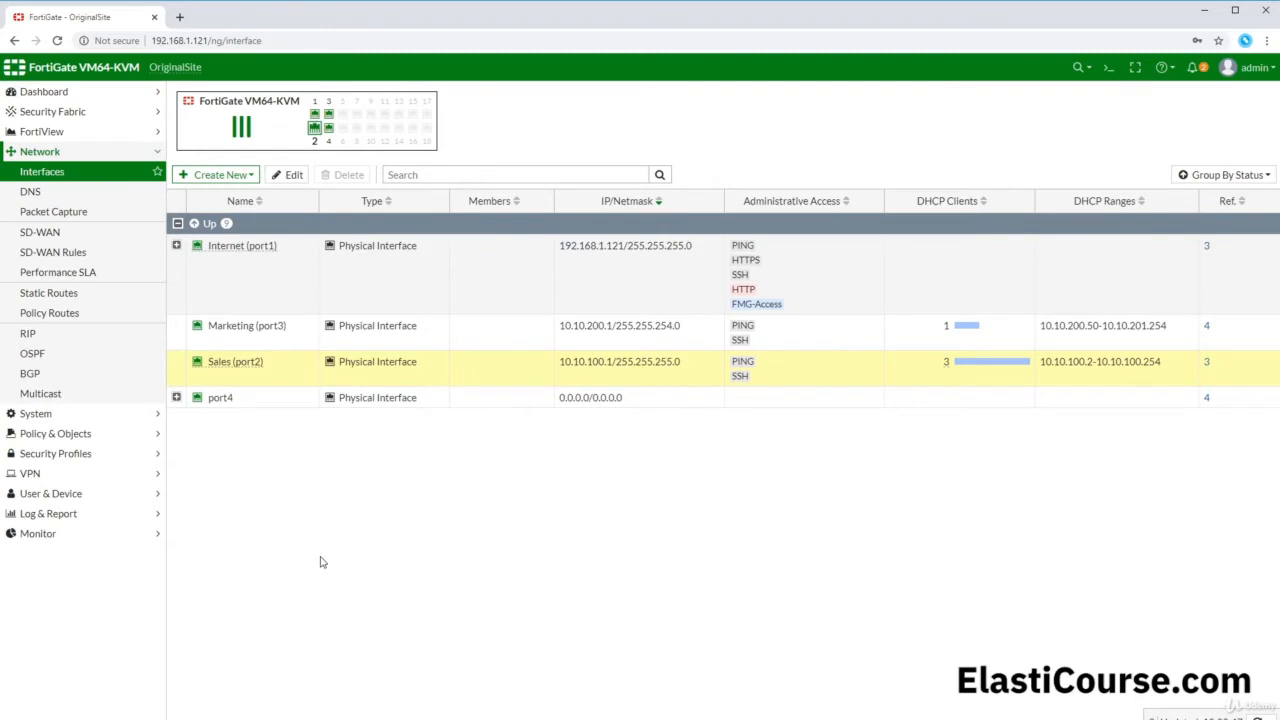
Step: Edit the Sales (port2) interface and enable Security mode as Captive Portal
double_click(273, 376)
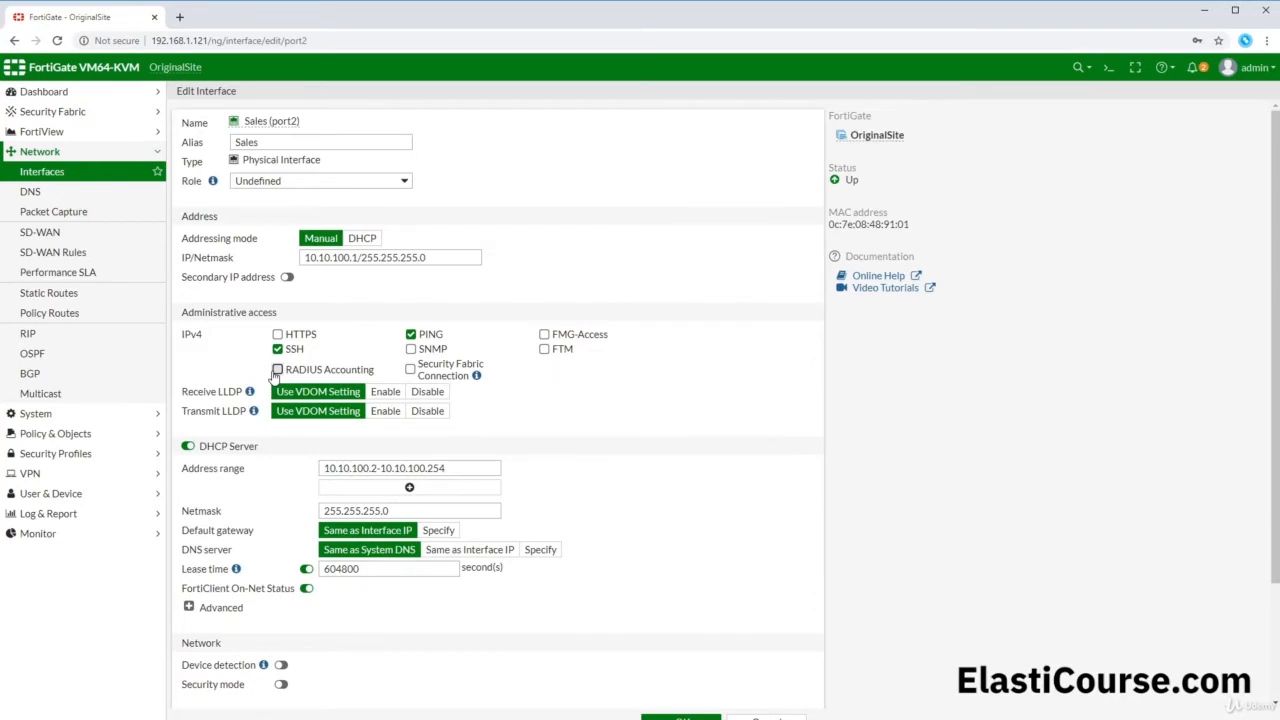
scroll(276, 376, down, 3)
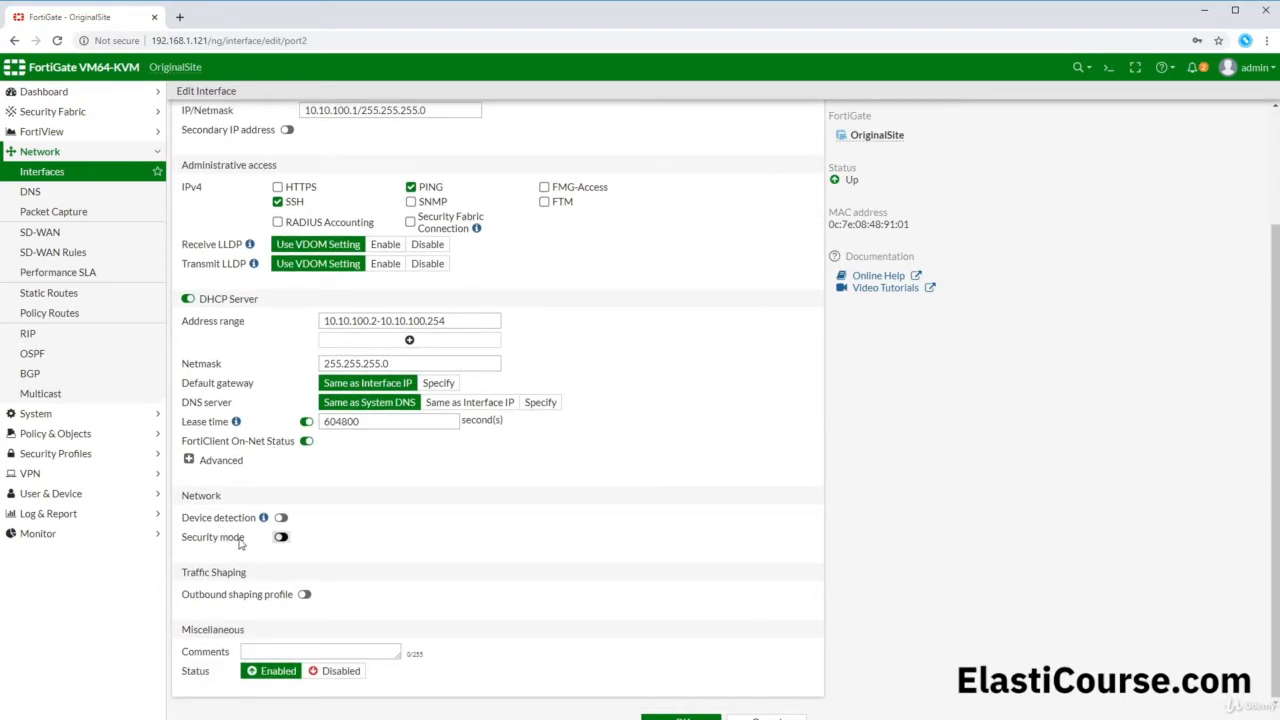
click(281, 538)
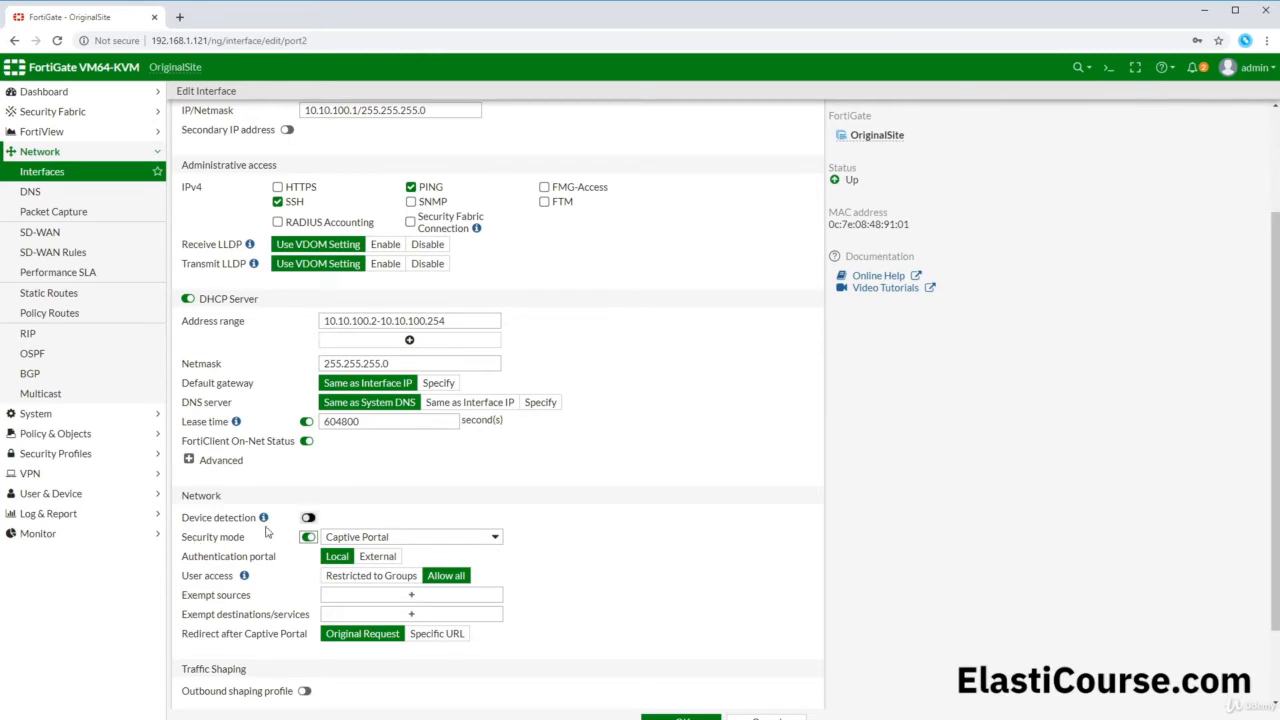
Step: Keep Captive Portal mode, set User access to Restricted to Groups, and list available user groups
click(345, 540)
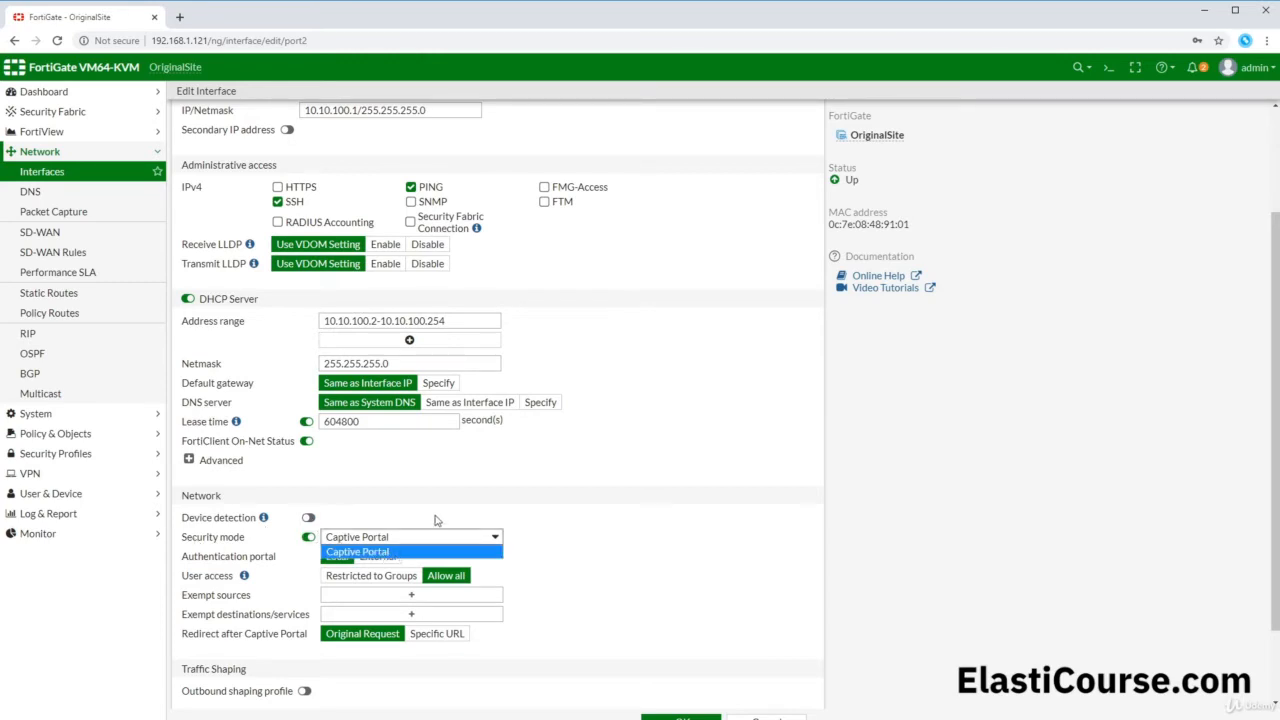
click(430, 520)
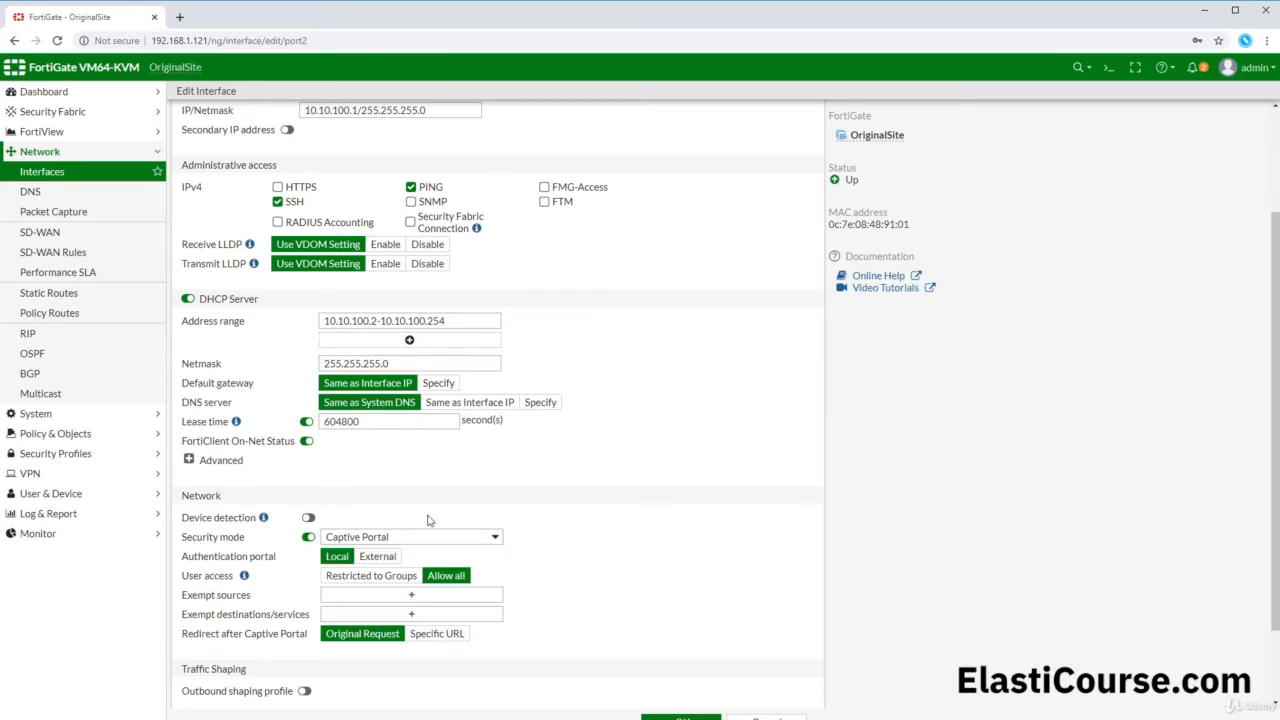
click(347, 578)
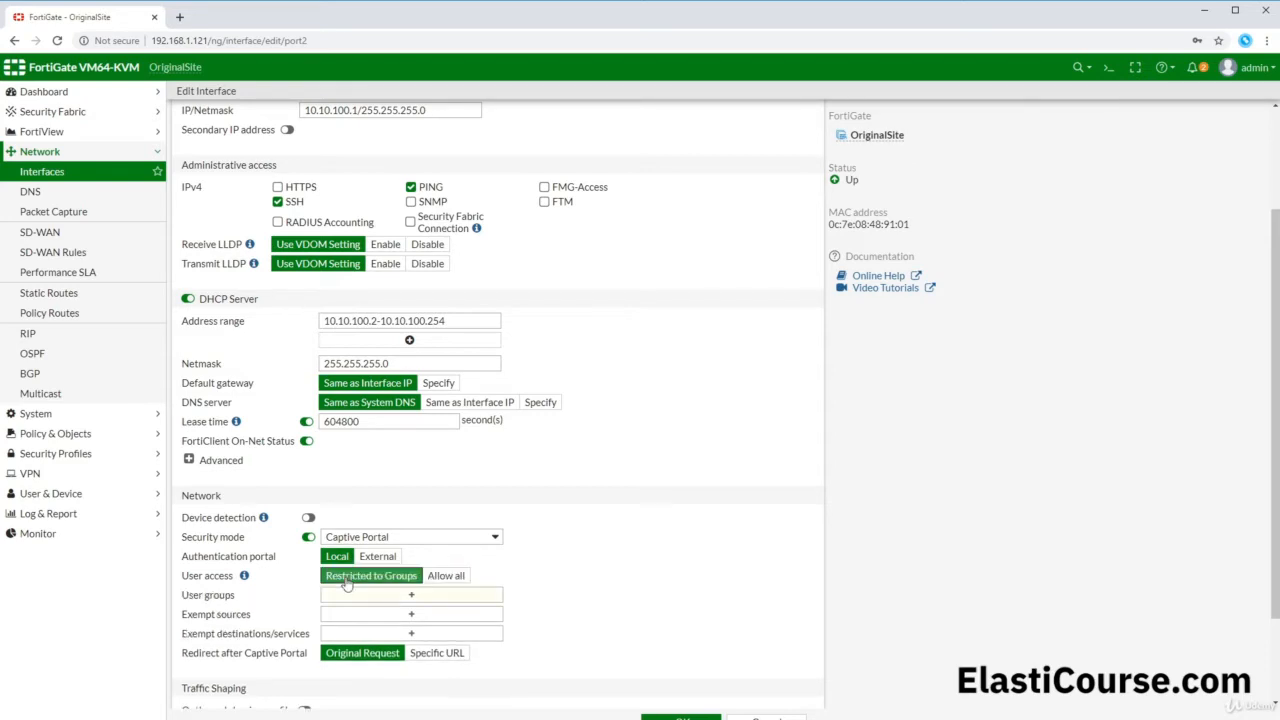
click(435, 577)
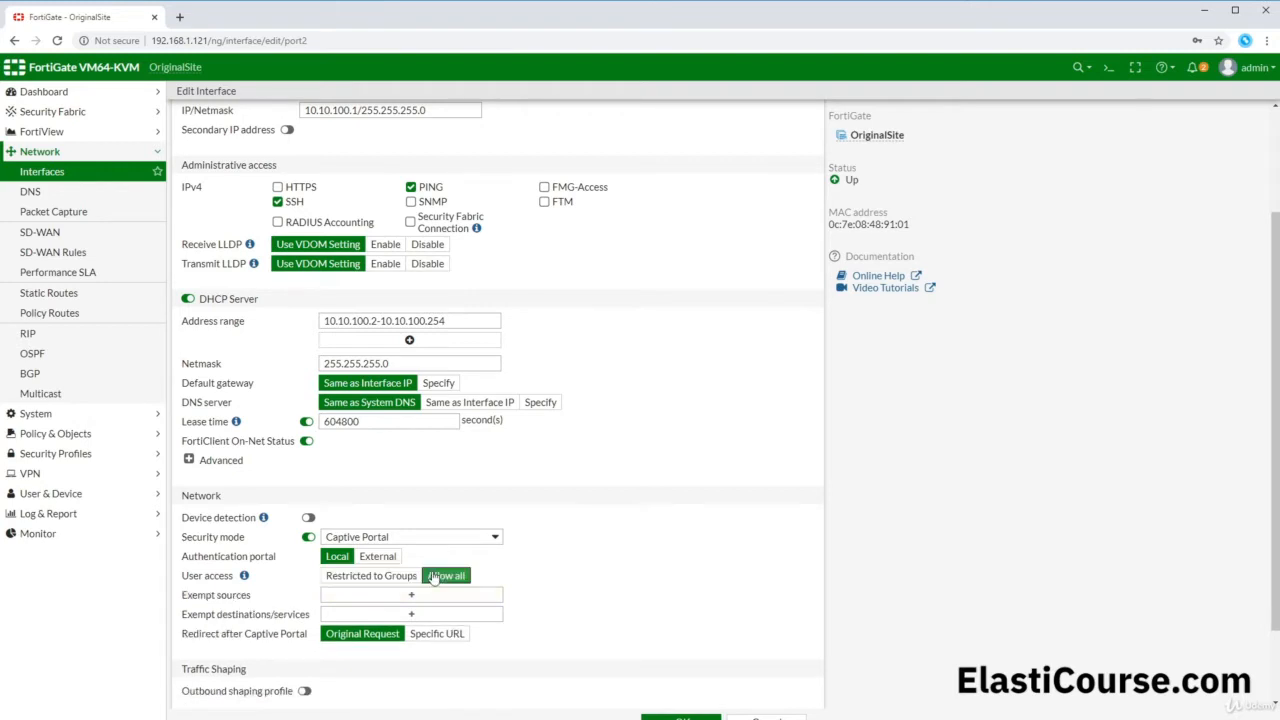
click(390, 576)
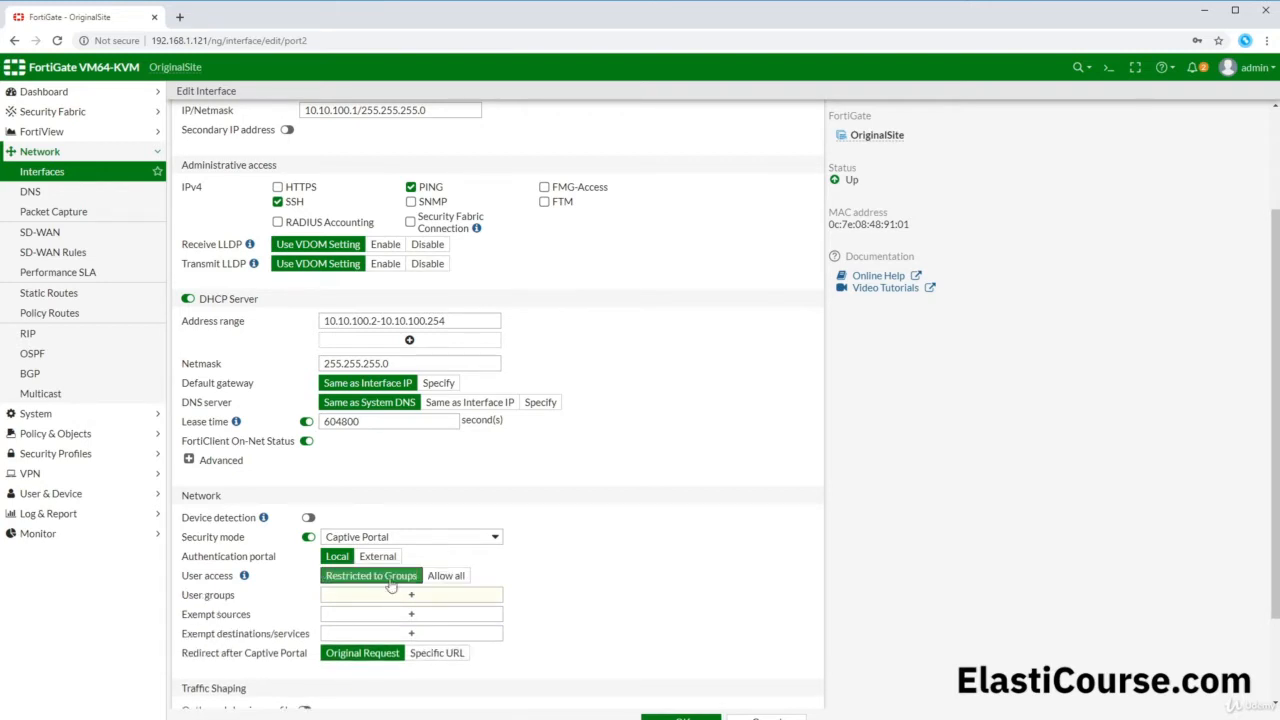
click(393, 597)
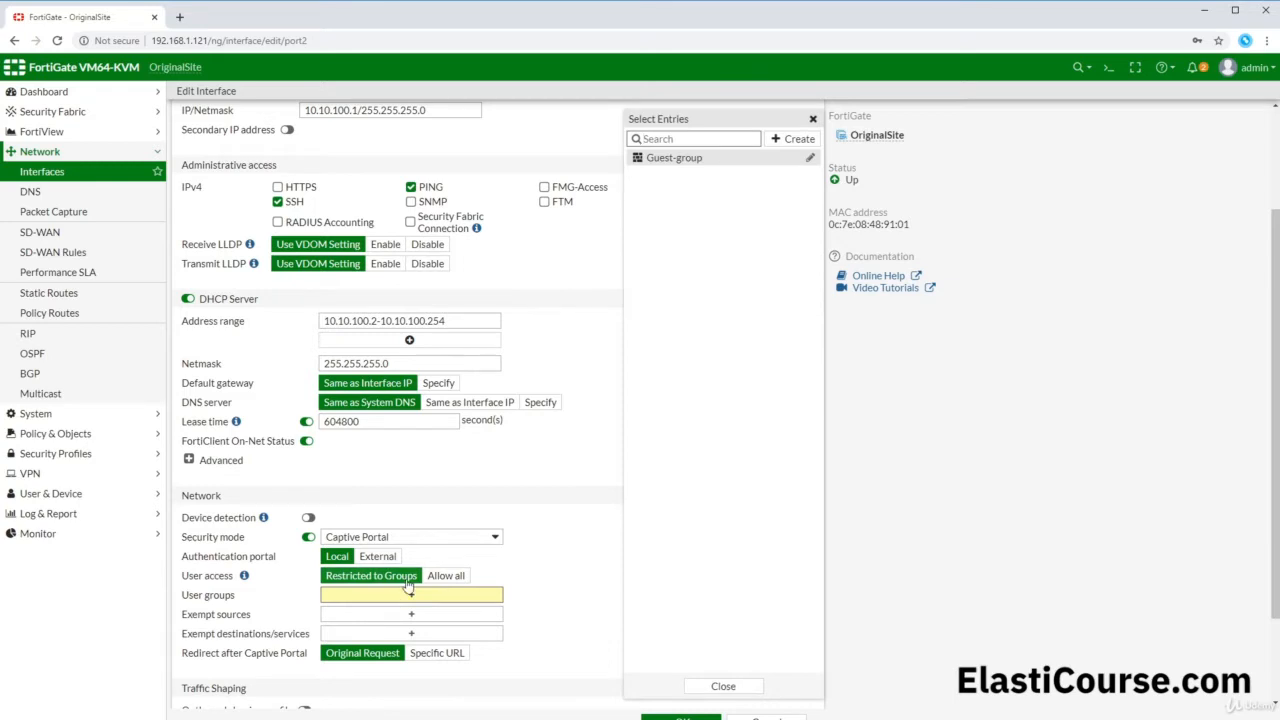
Step: Create a new user group named Sales-Team and launch the wizard to create a member user
click(793, 141)
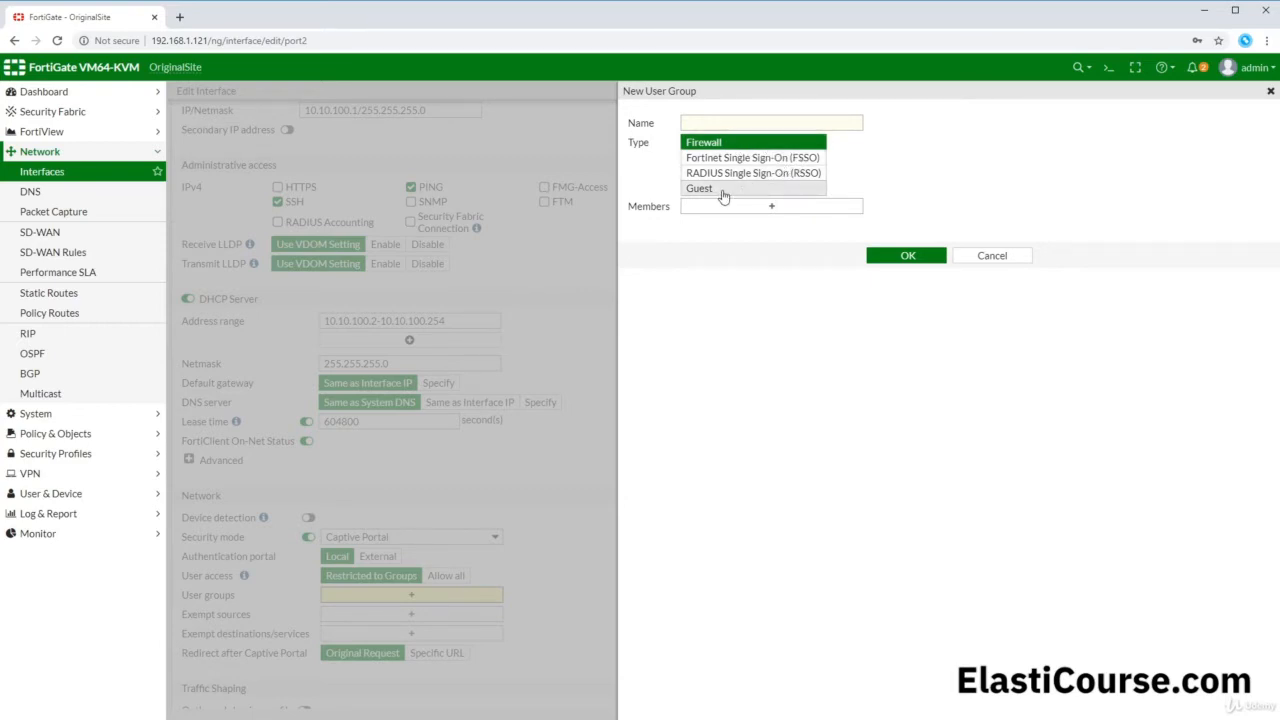
click(718, 122)
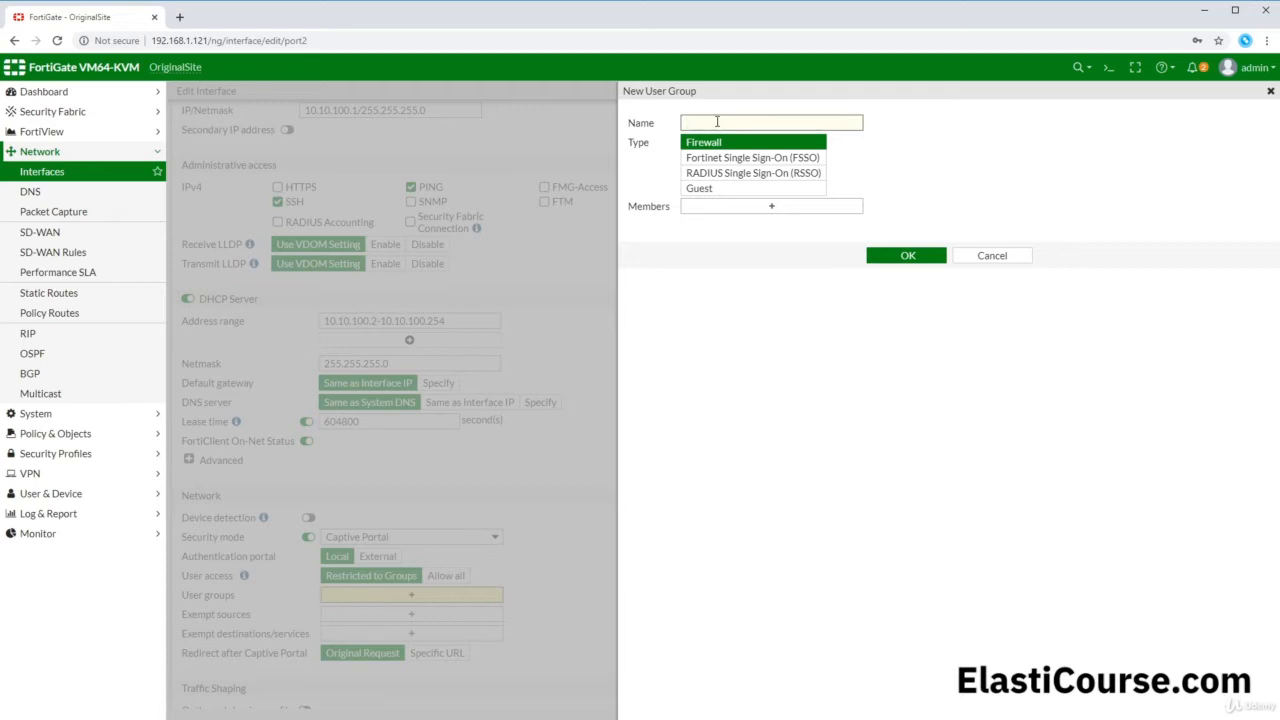
text(Sales-Team)
click(724, 211)
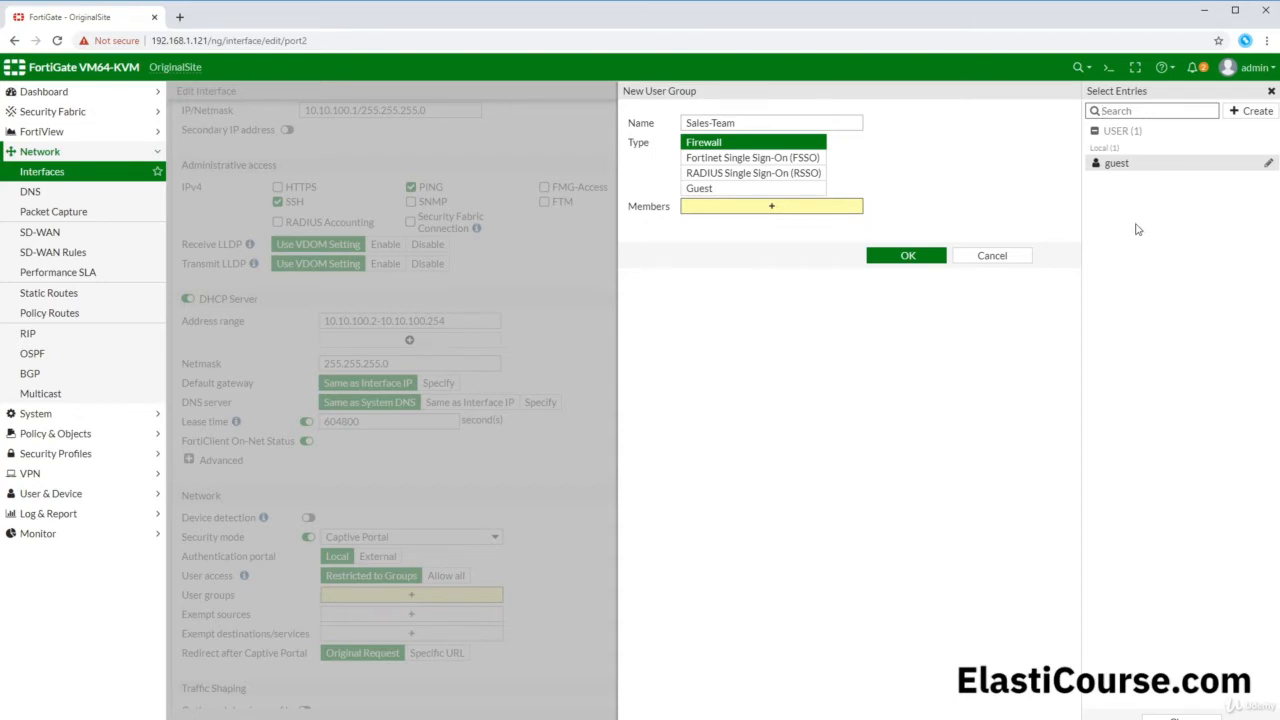
click(1251, 110)
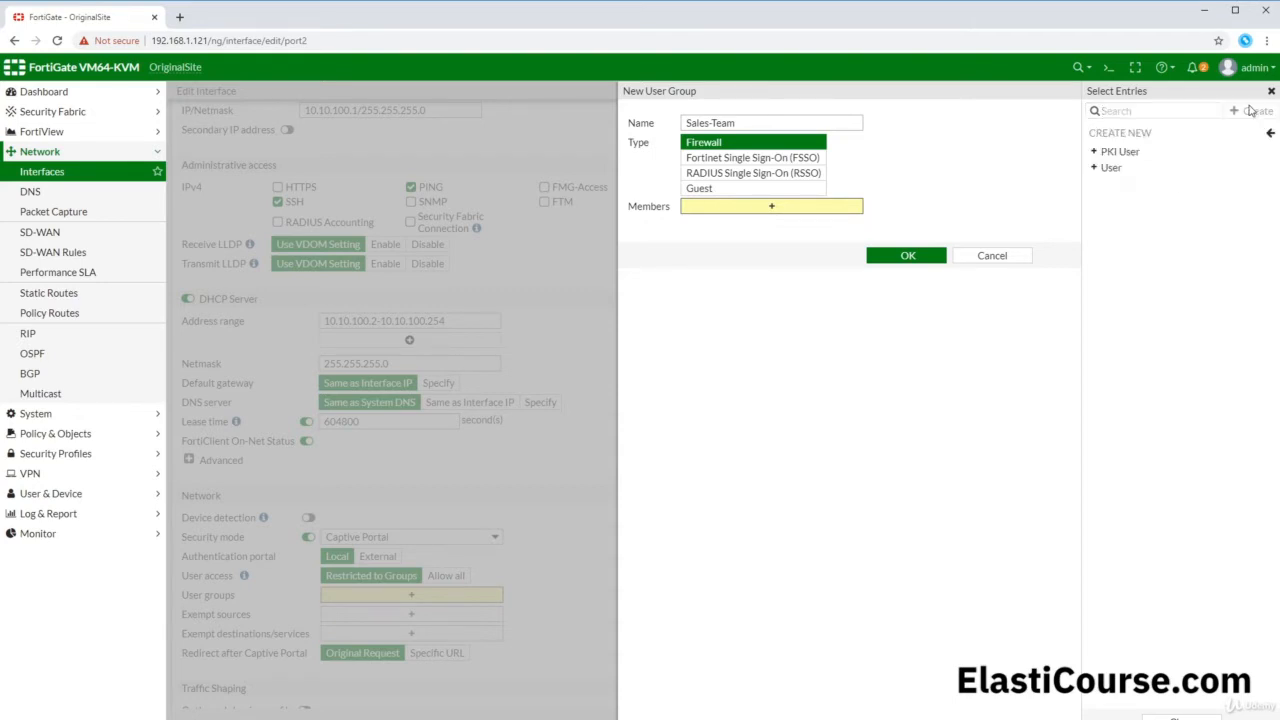
click(1112, 168)
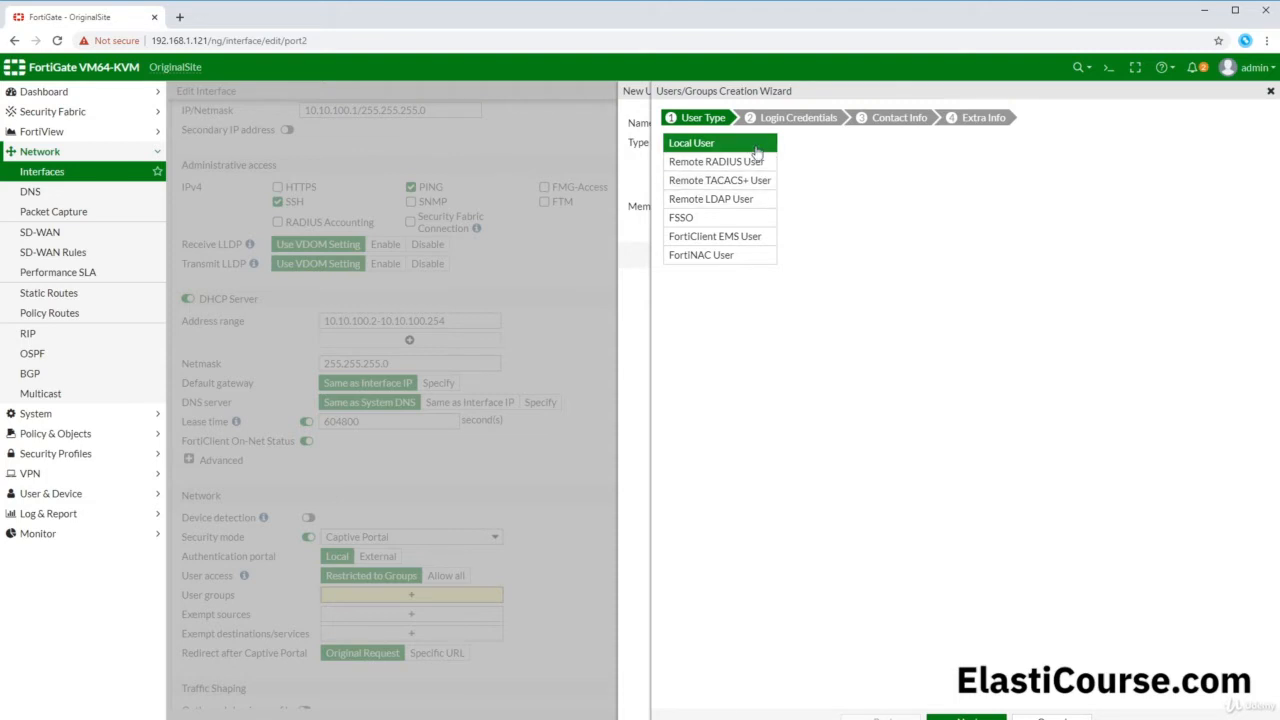
Step: Create local user 'salesguest' with a password, skip contact info, and submit it enabled
click(966, 717)
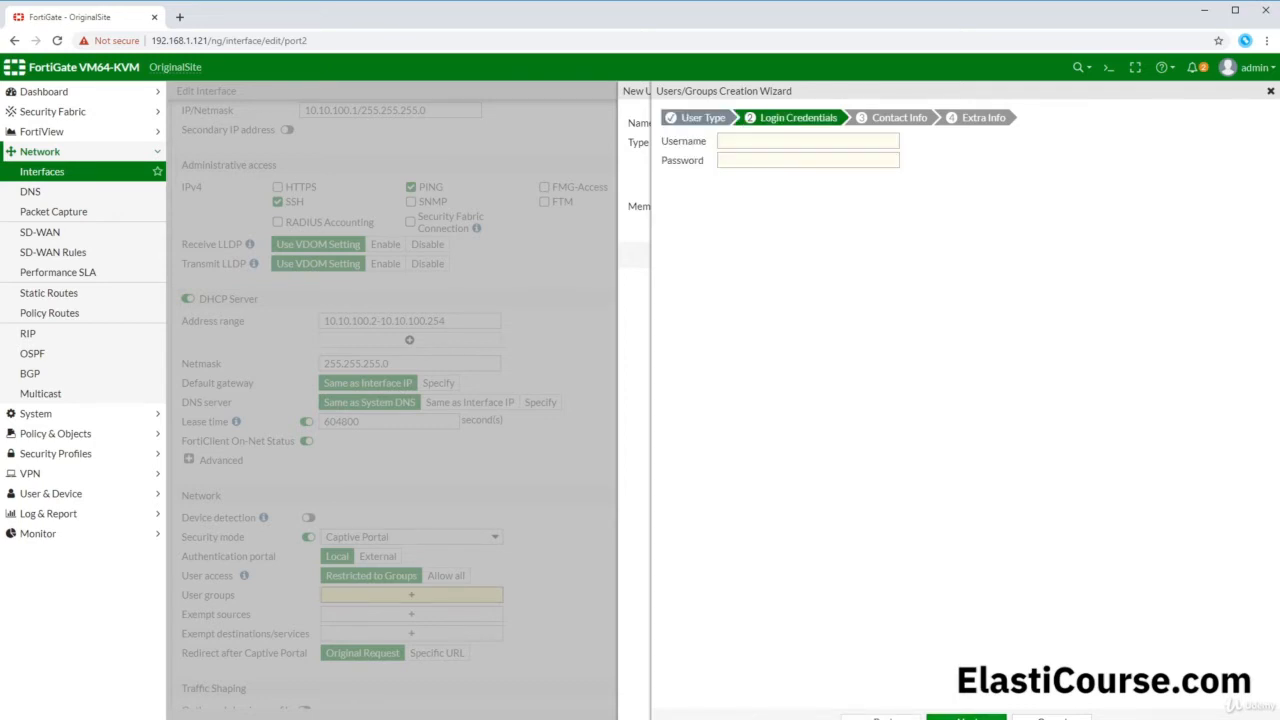
click(757, 141)
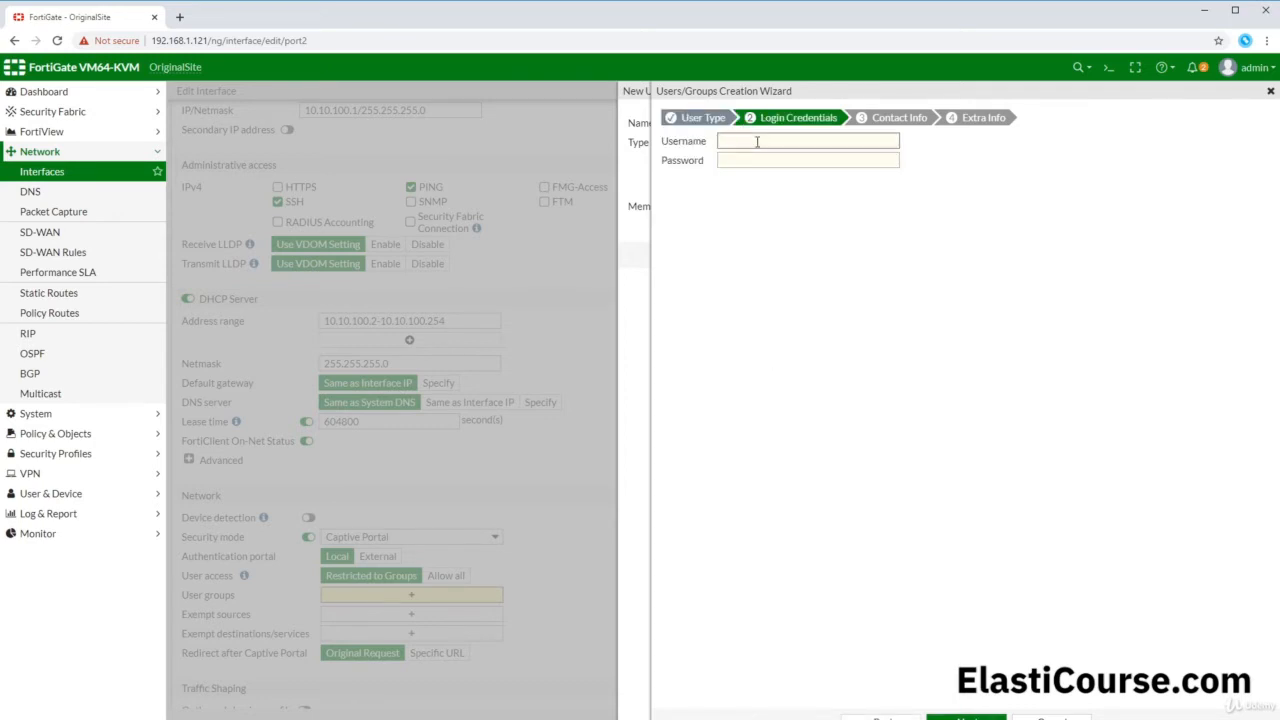
text(salesguest)
click(747, 163)
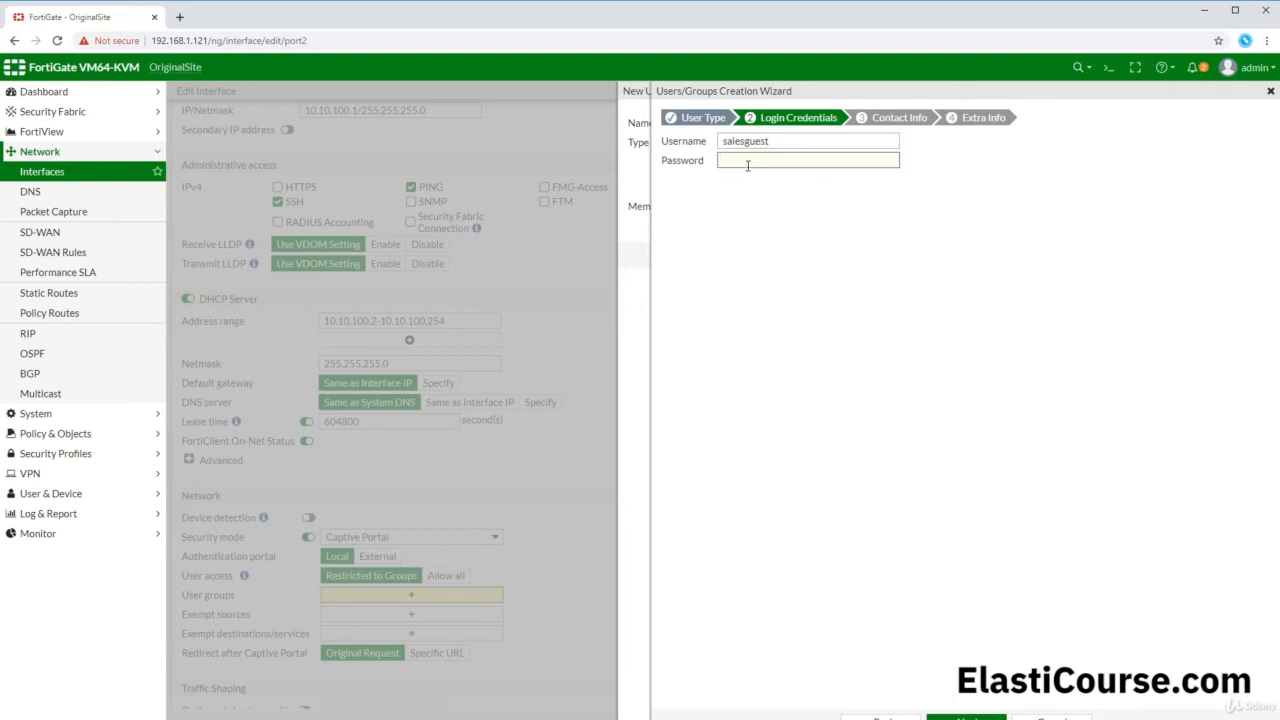
text(•••••)
click(966, 718)
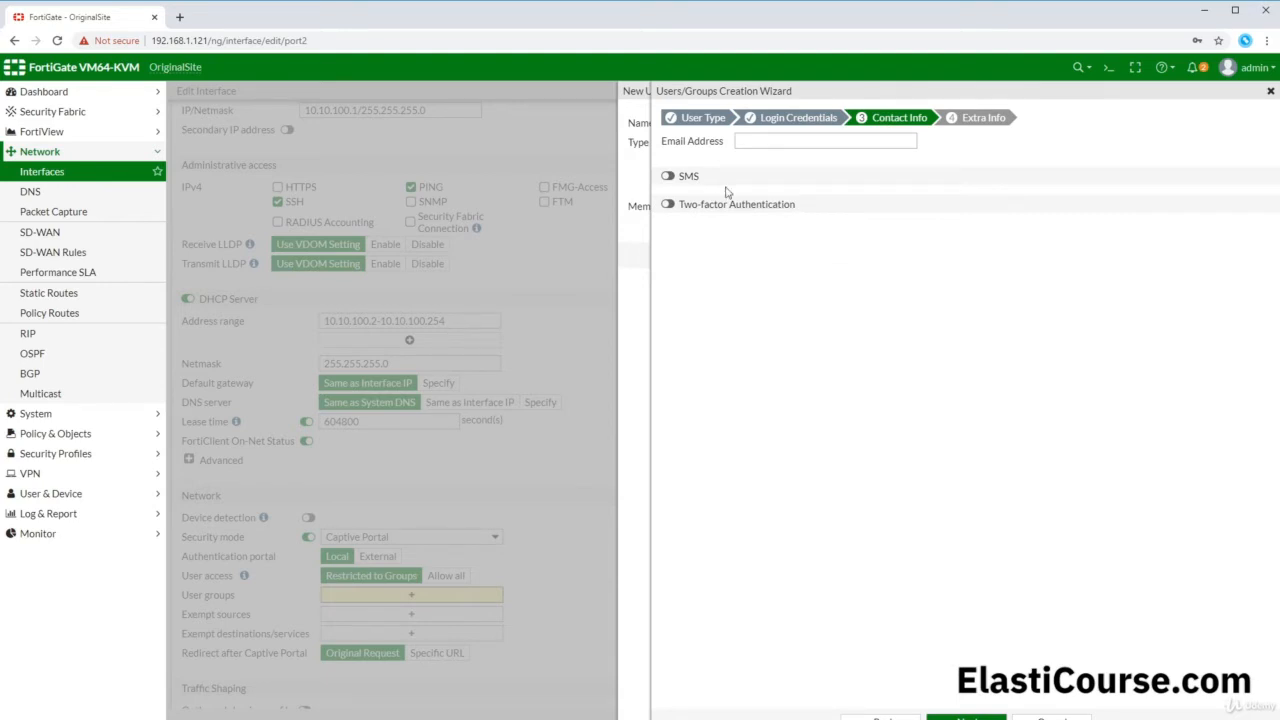
click(805, 142)
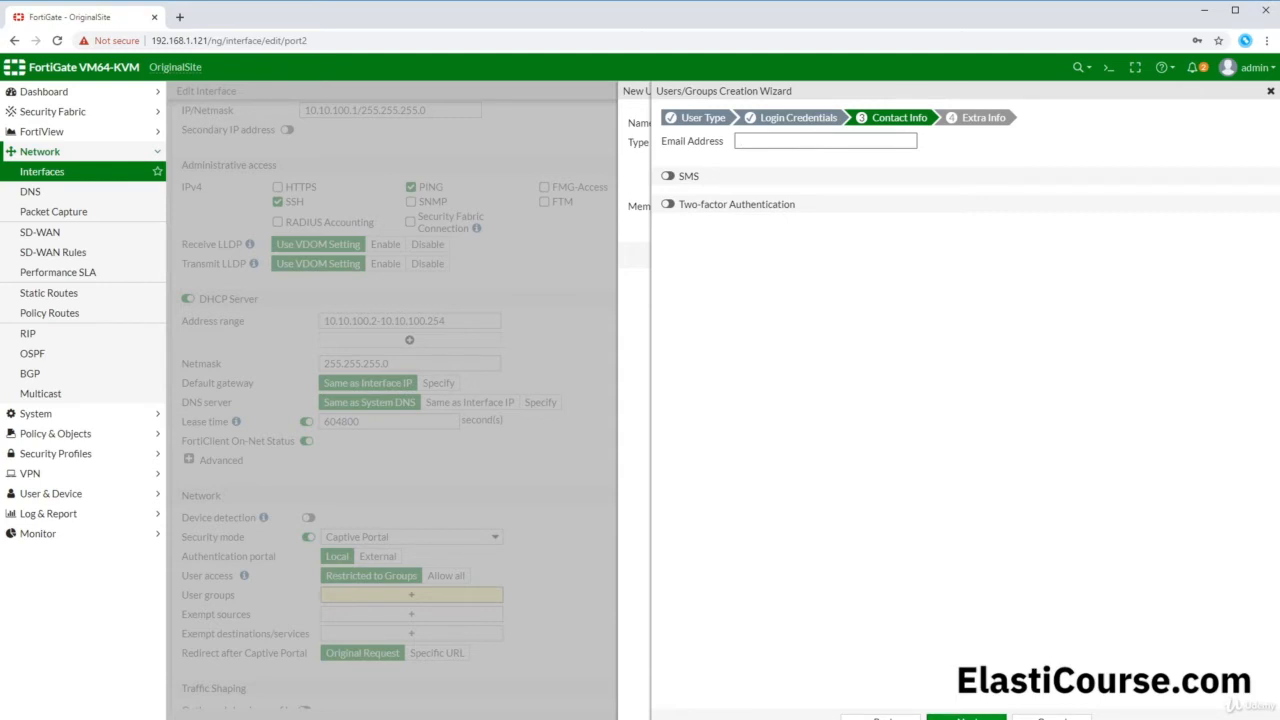
click(966, 717)
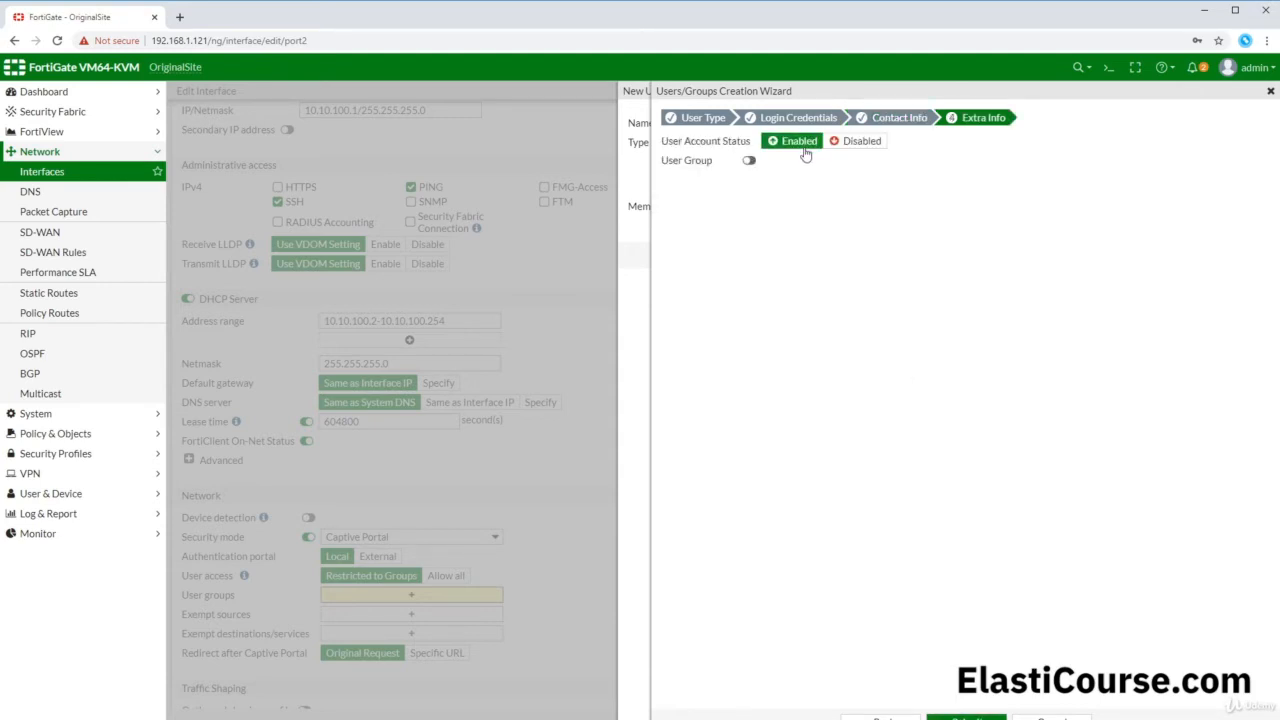
click(966, 718)
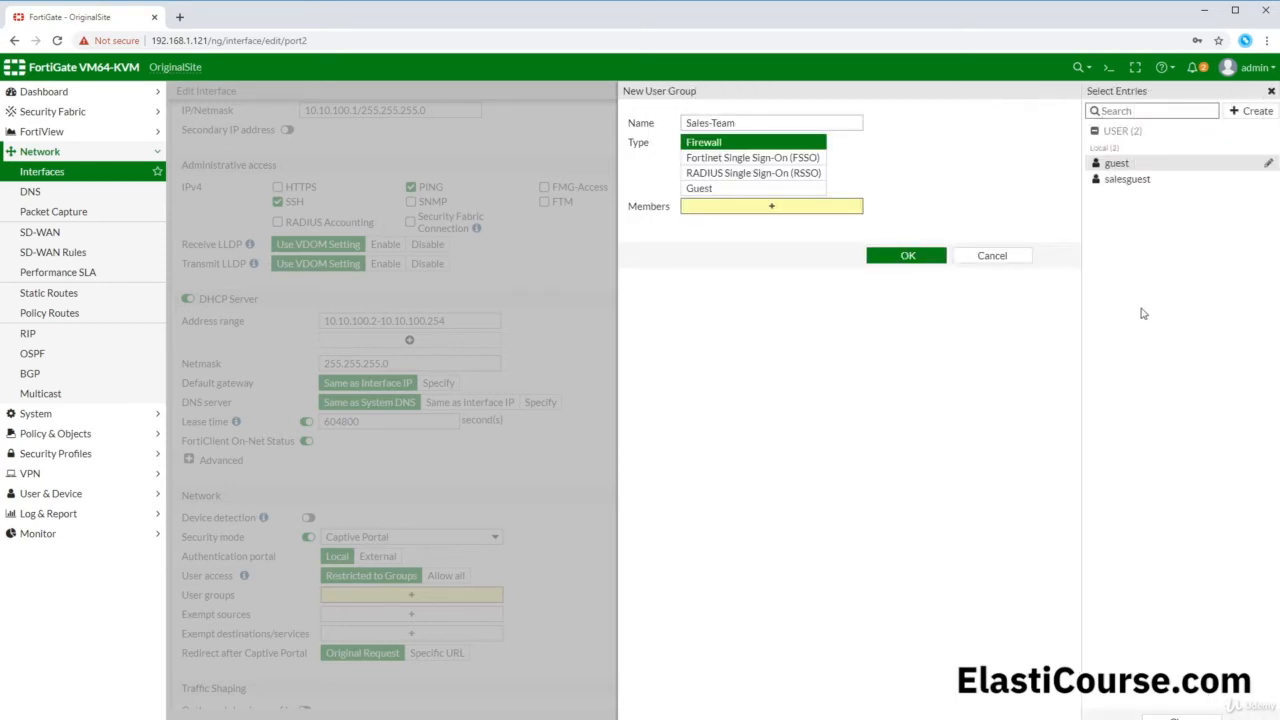
Step: Add salesguest as a member, save Sales-Team, and select it as port2's portal user group
click(1156, 180)
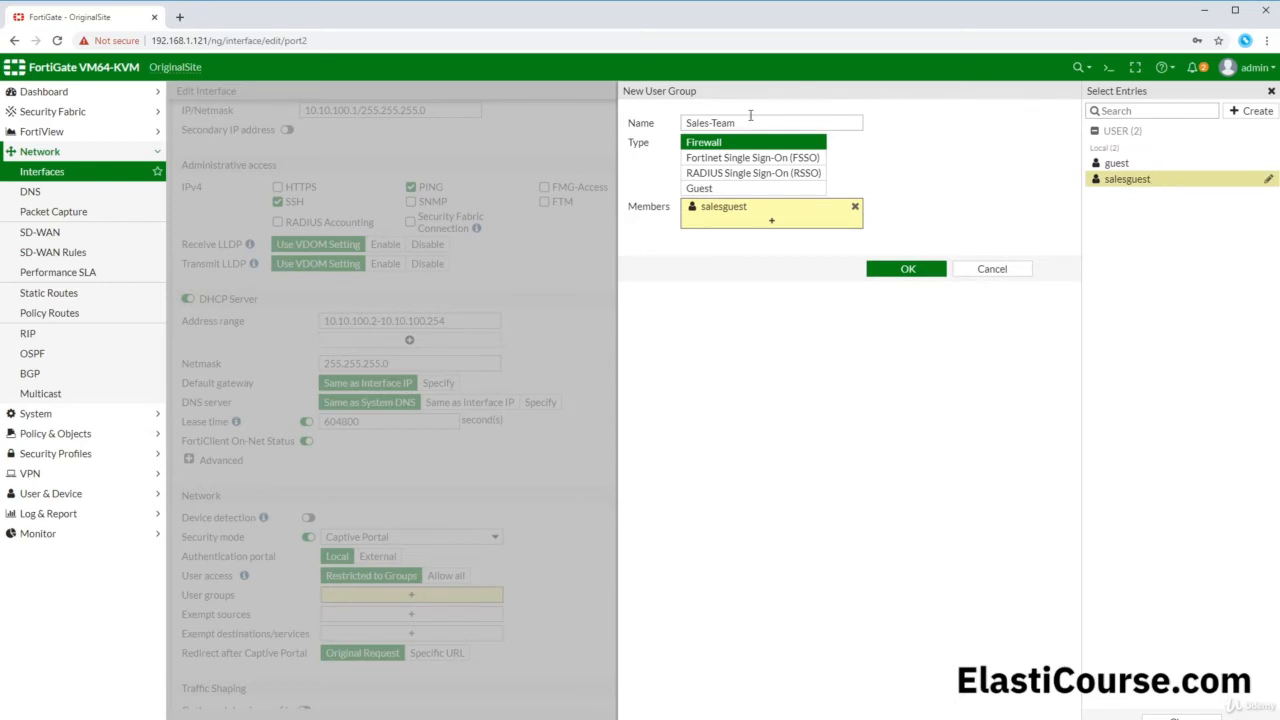
click(907, 268)
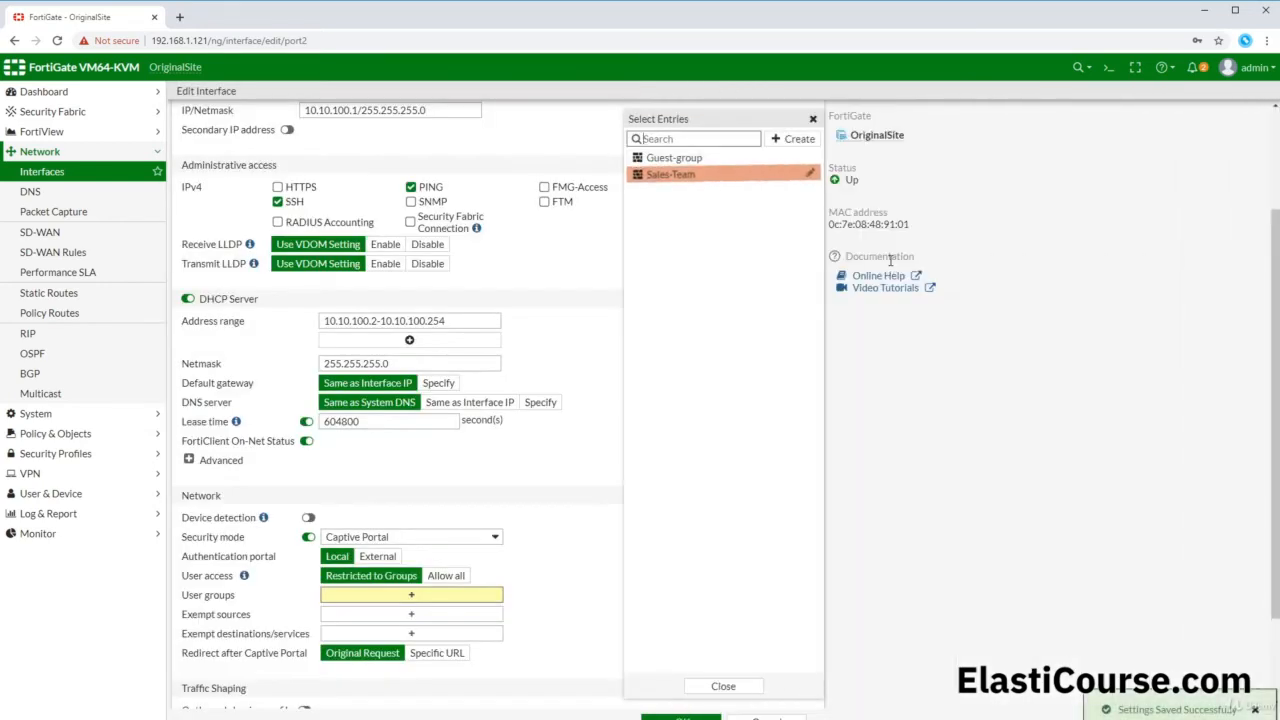
click(676, 176)
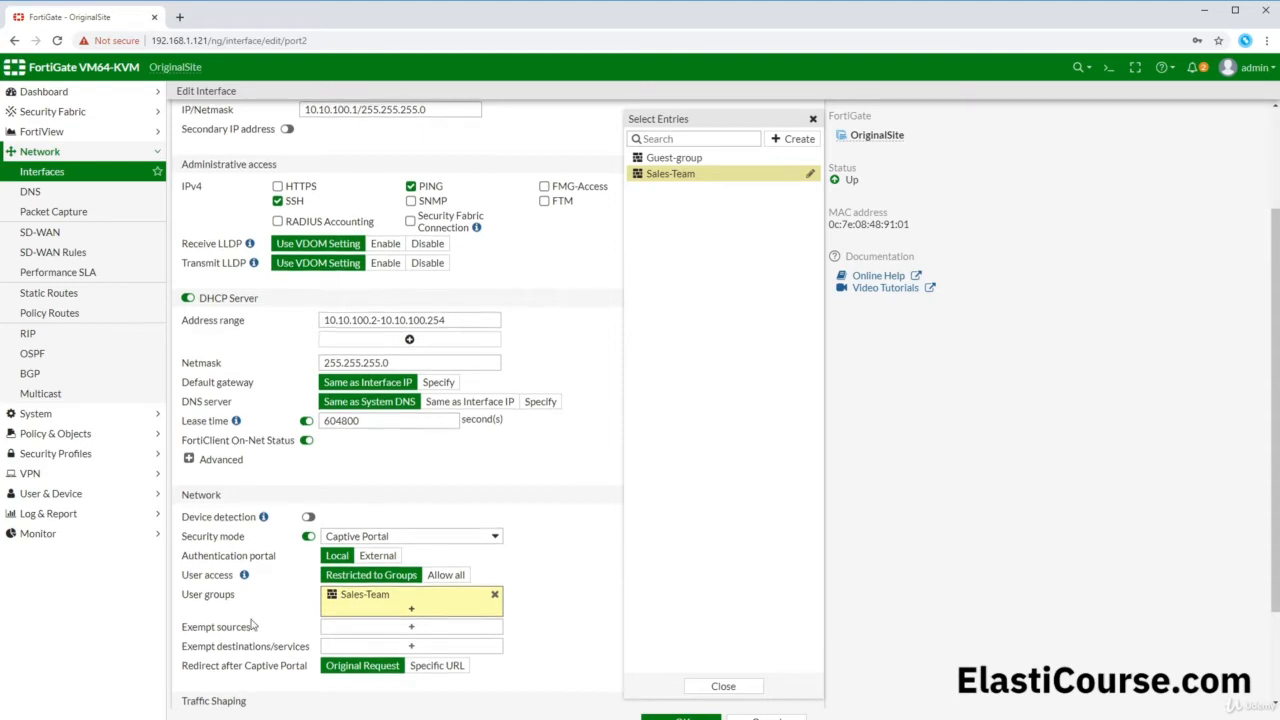
Step: Open the Exempt sources address list and copy the firewall's IP from the address bar
scroll(257, 635, down, 2)
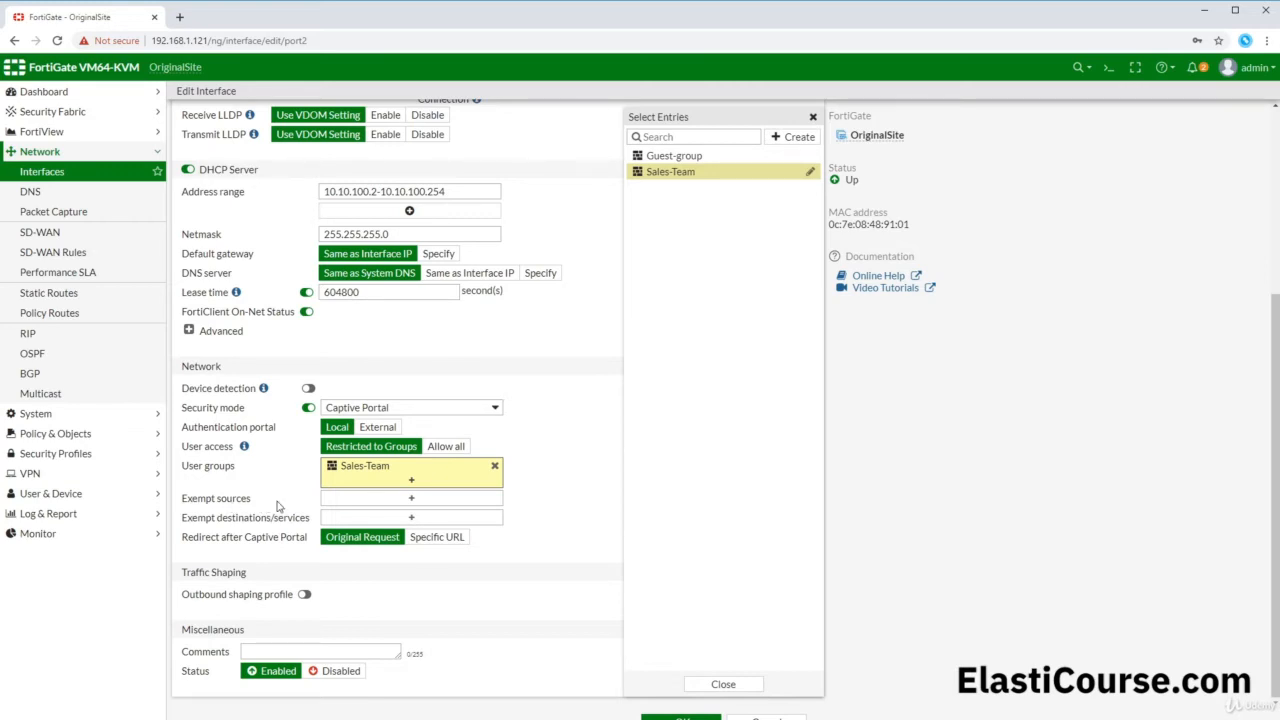
click(341, 499)
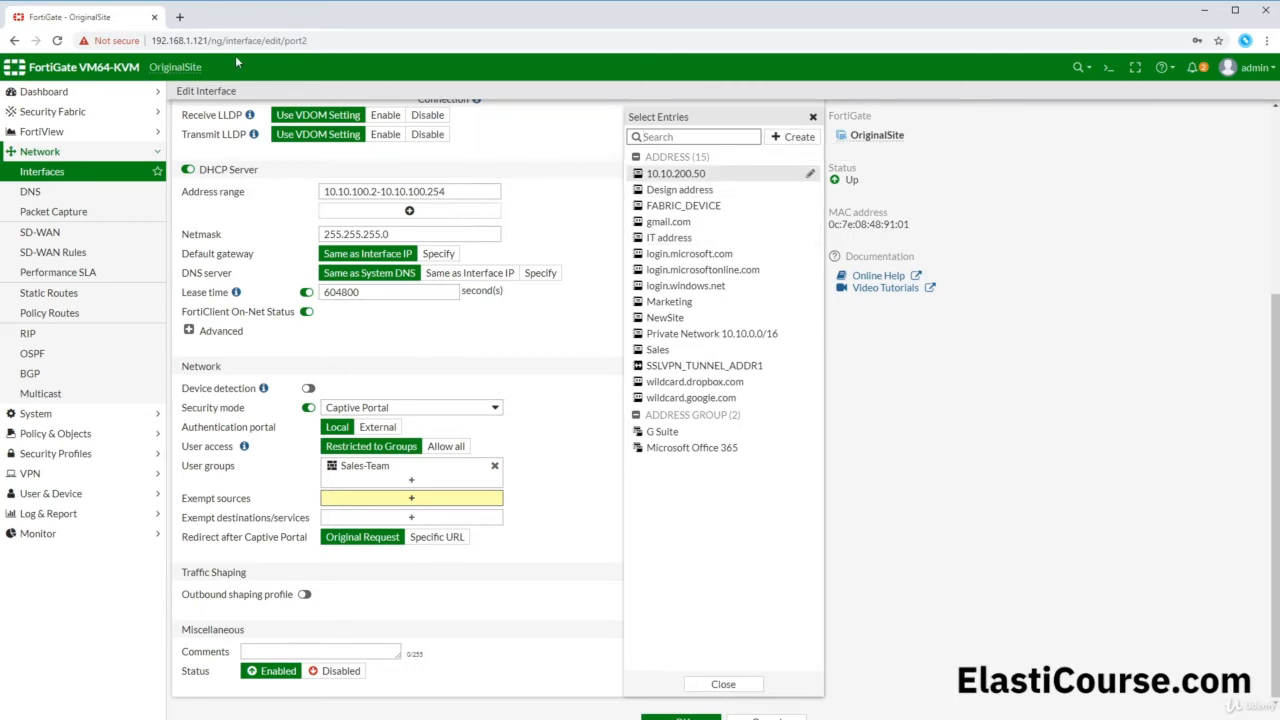
drag(207, 41, 151, 45)
key(ctrl+c)
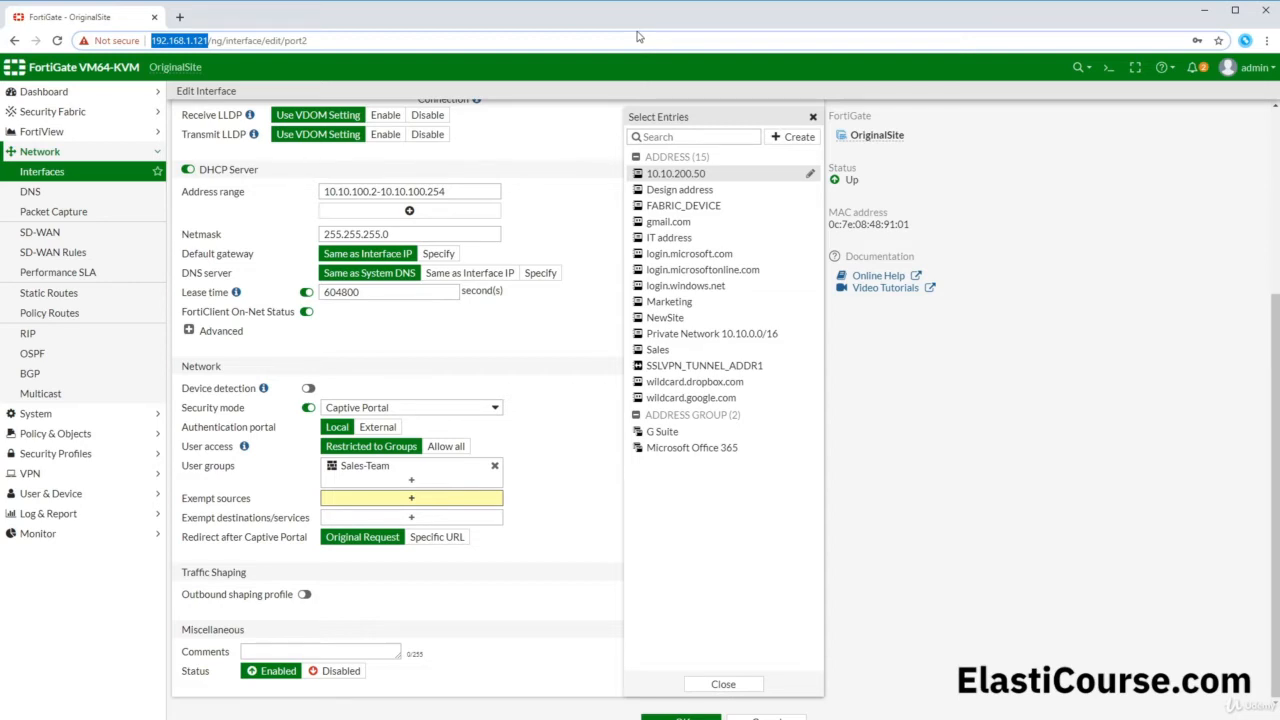
click(799, 138)
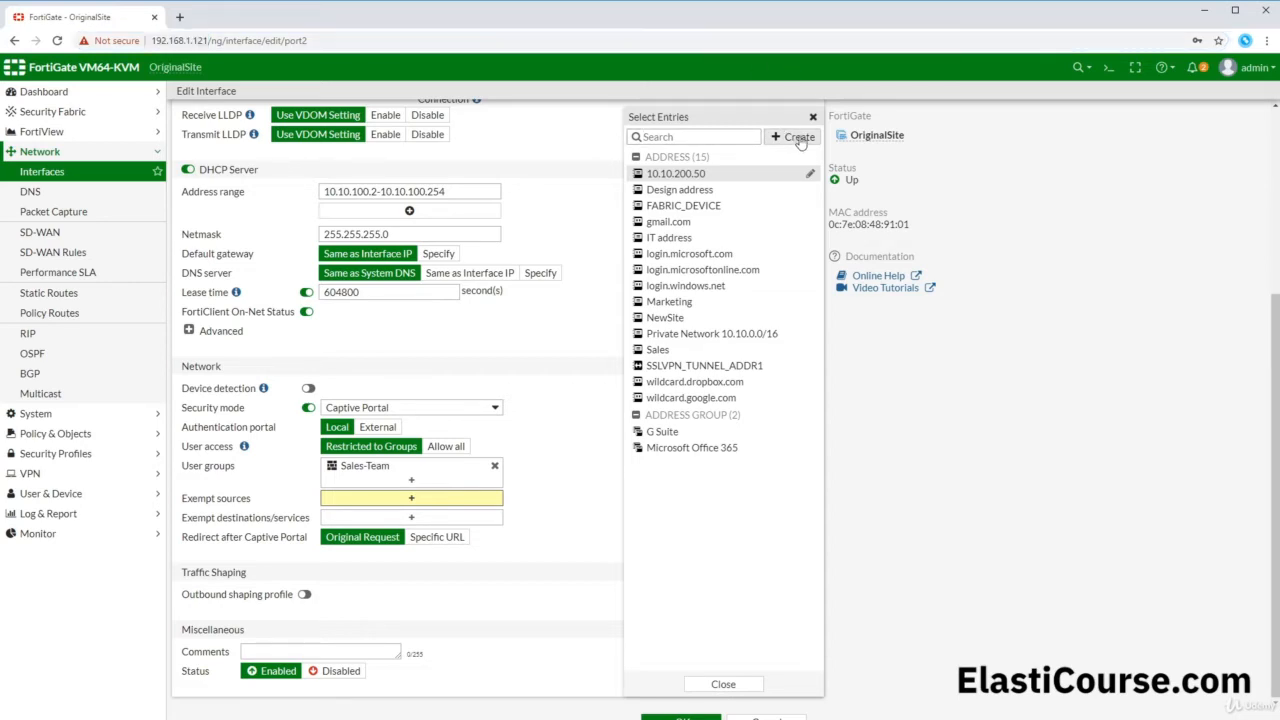
Step: Create an address named firewall_IP with IP/Netmask 192.168.1.121/32
click(662, 181)
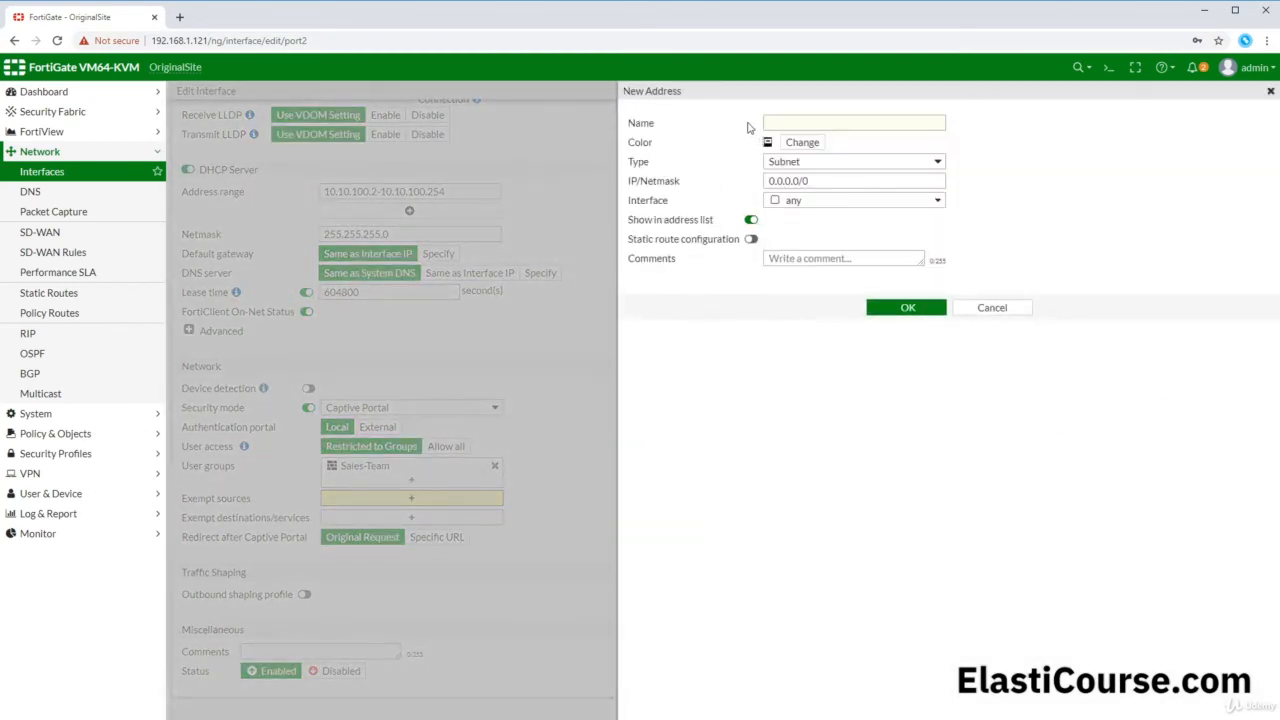
click(757, 121)
text(fire)
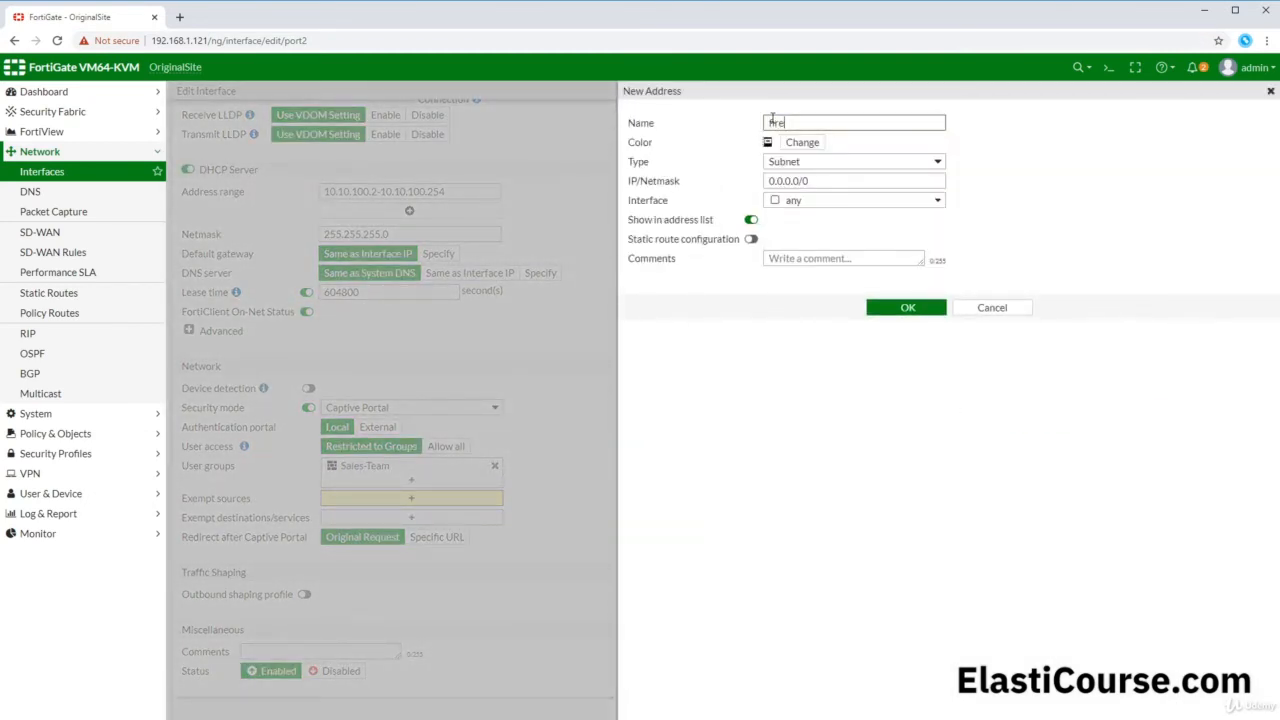
text(wall_IP)
click(638, 181)
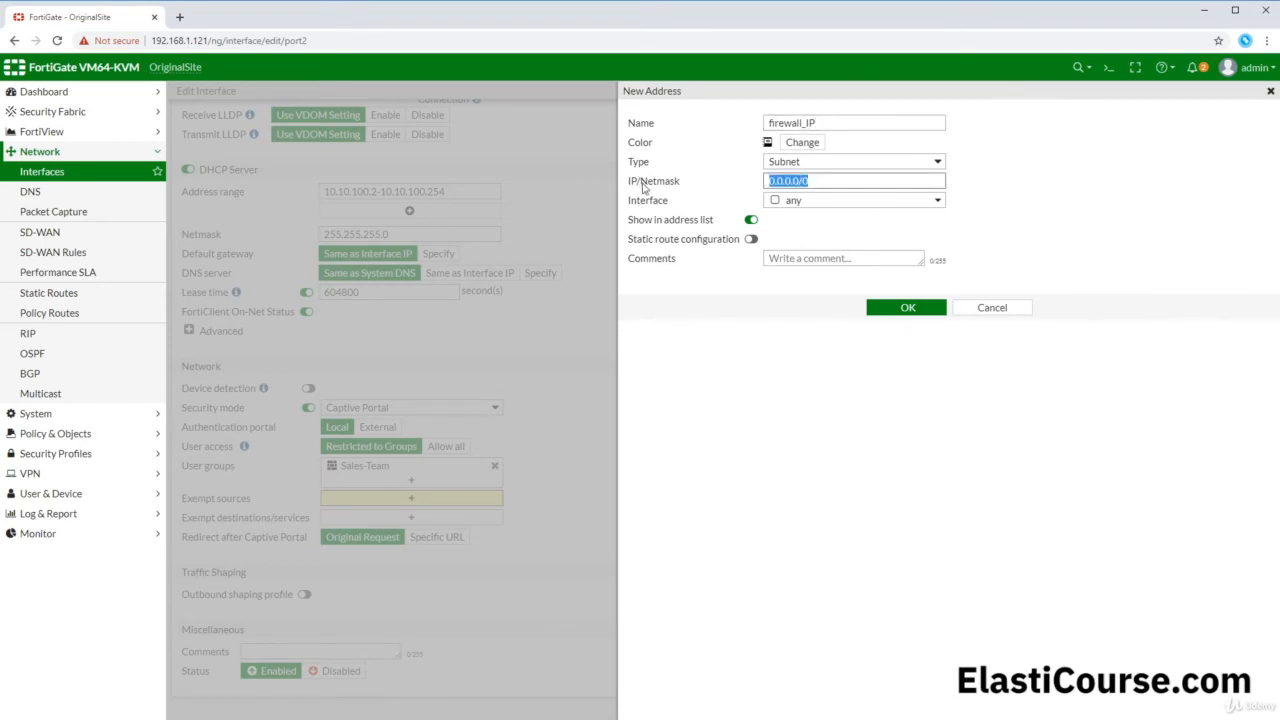
key(ctrl+v)
text(/32)
click(907, 308)
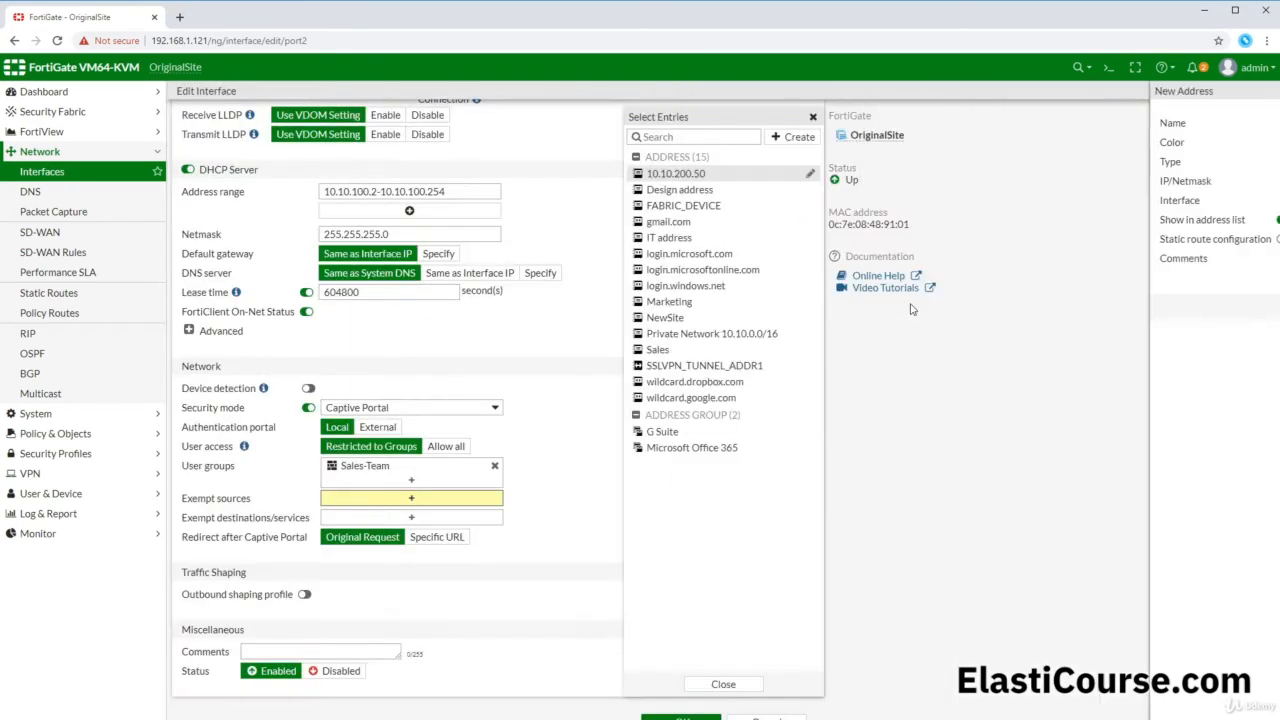
Step: Add firewall_IP to Exempt sources and save the port2 interface
click(683, 222)
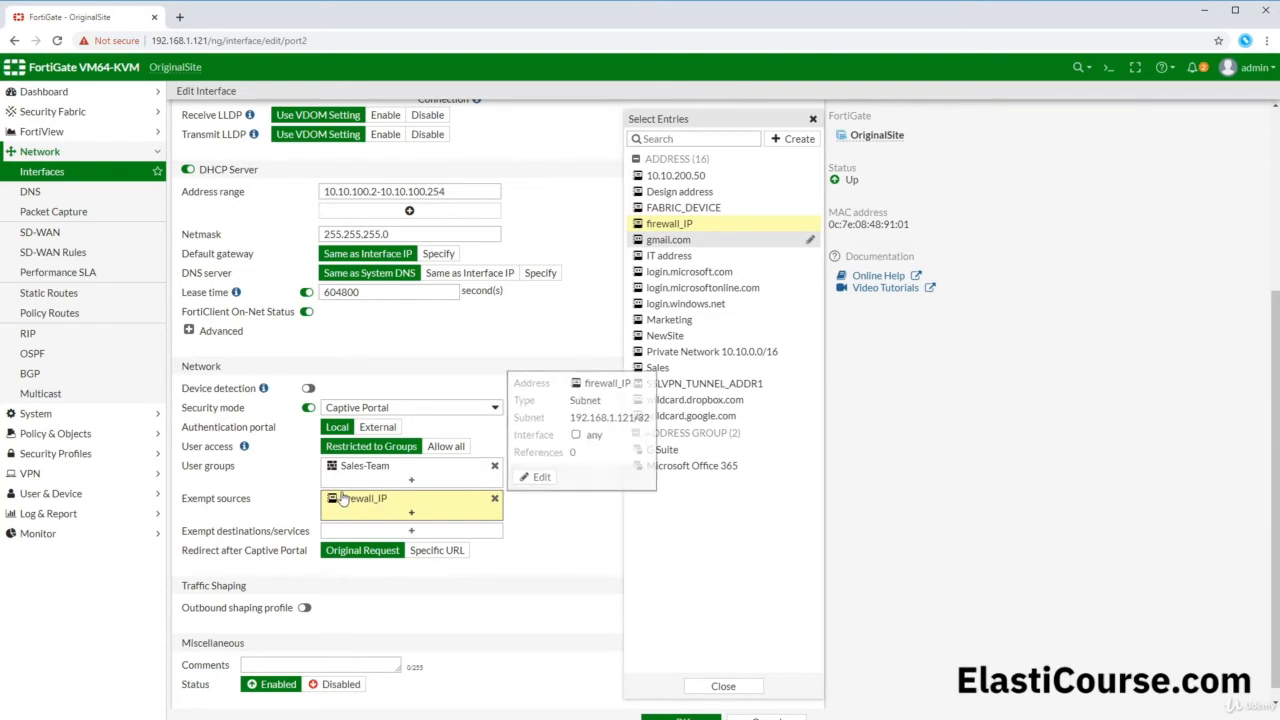
scroll(344, 498, down, 1)
click(680, 717)
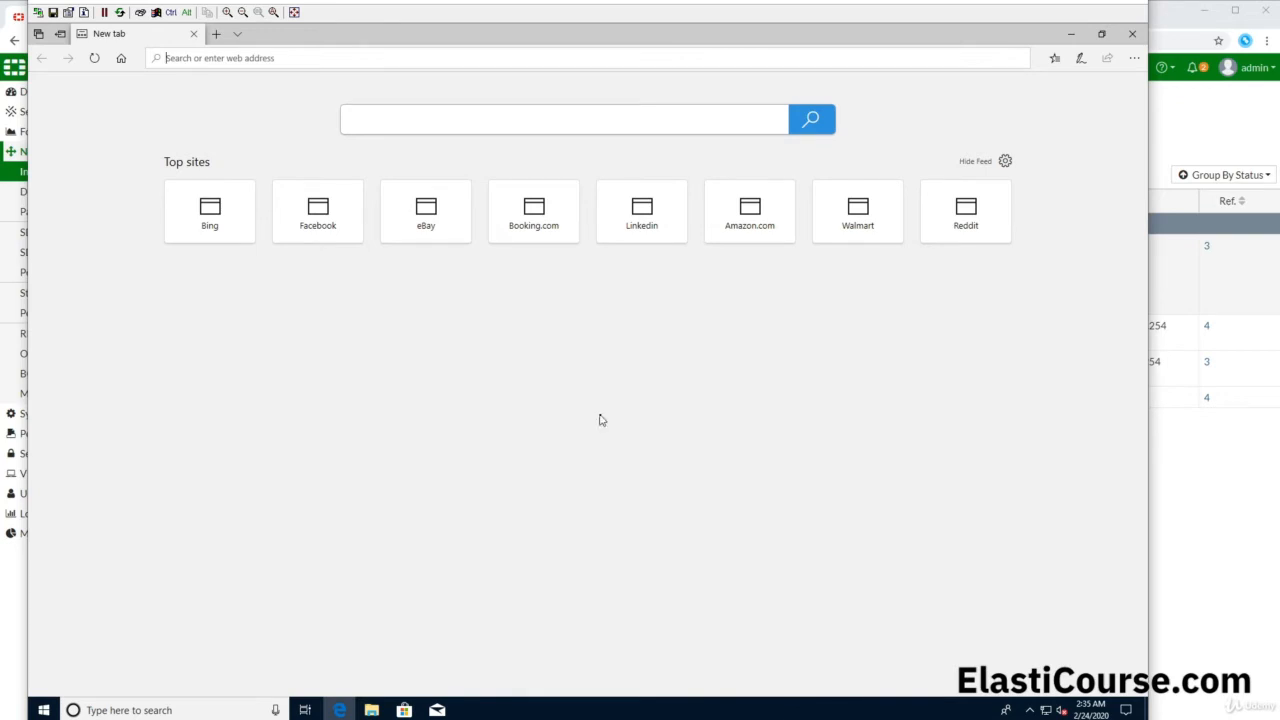
Step: From the client, browse to Booking.com and proceed past the certificate warning to the portal
click(531, 231)
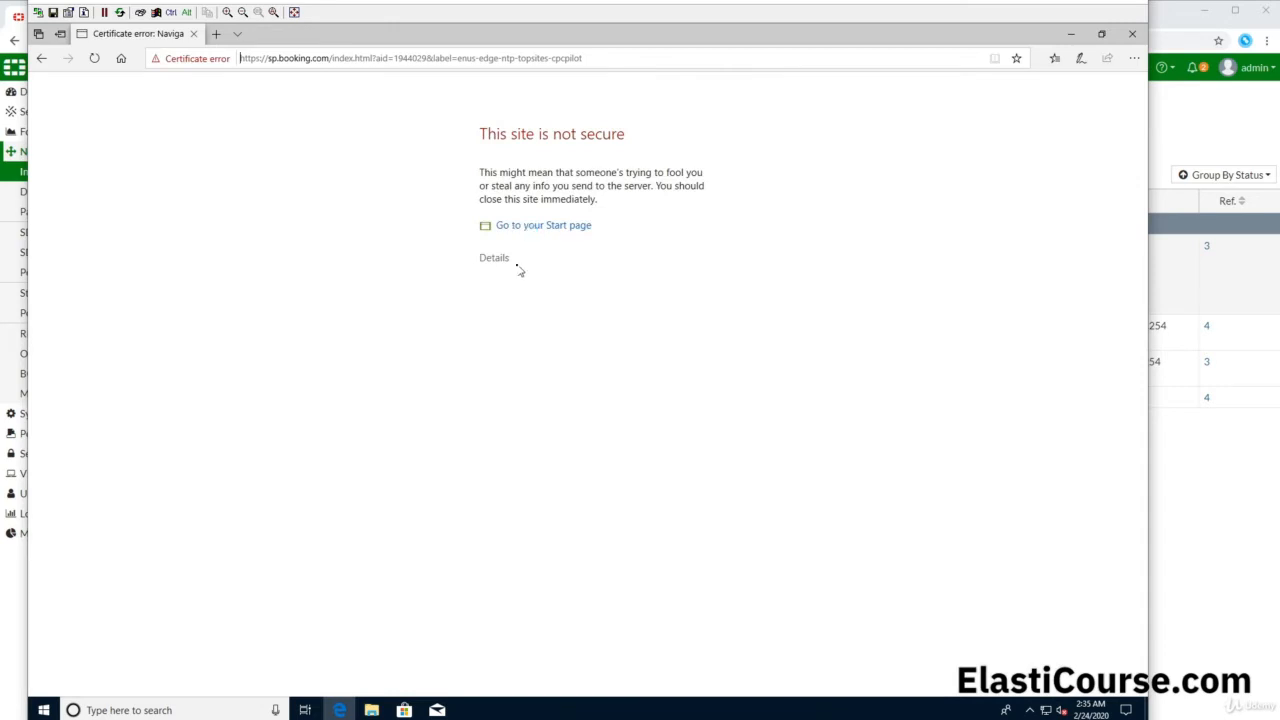
click(505, 261)
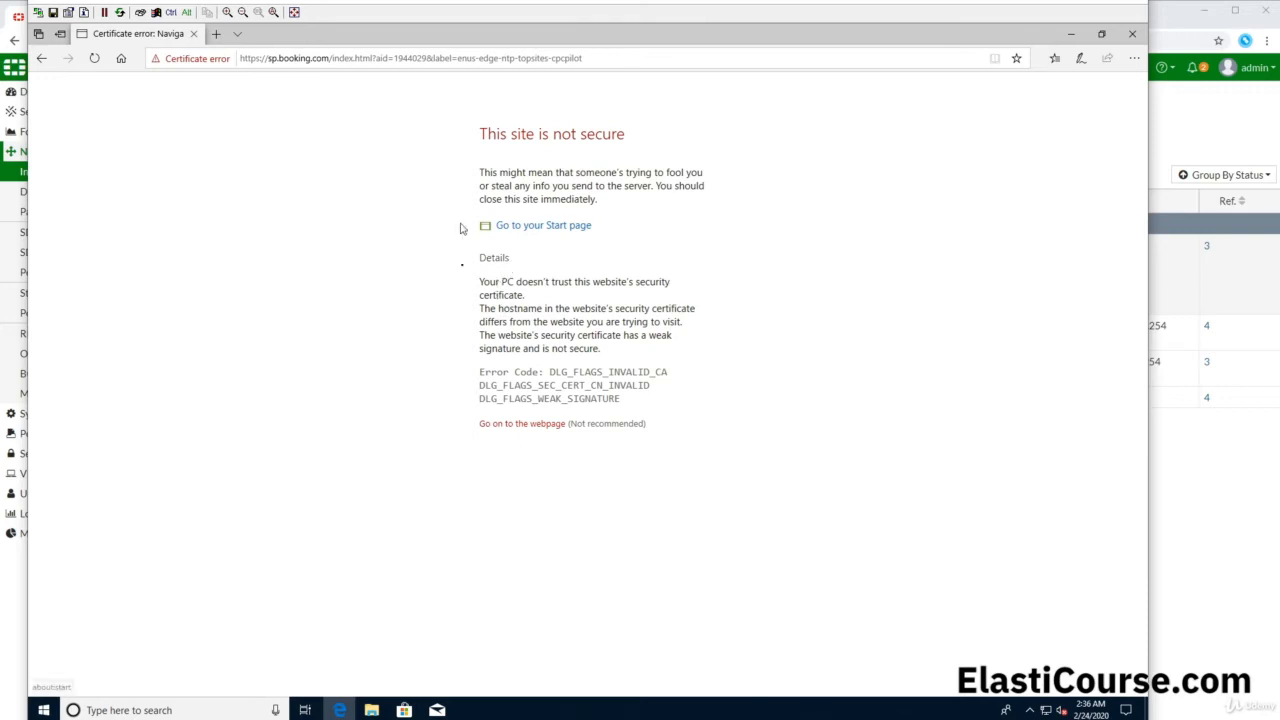
click(531, 430)
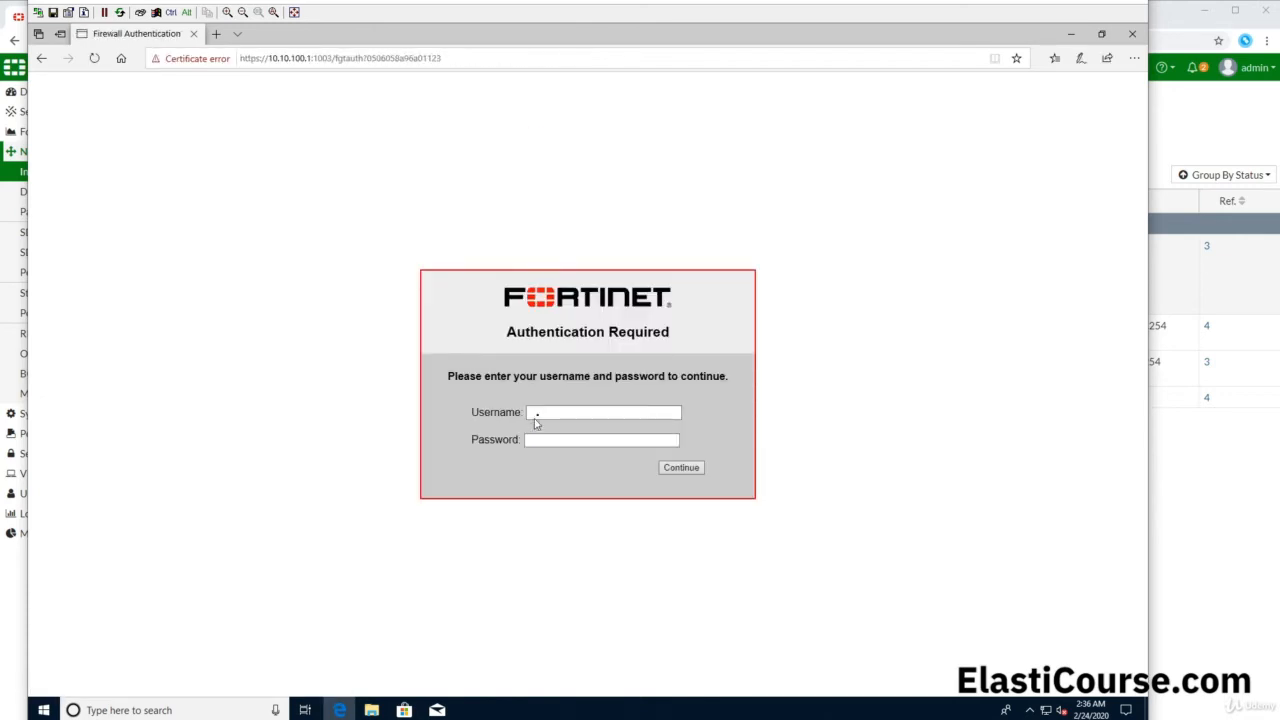
Step: Log in to the captive portal with the Sales-Team user's username and password so Booking.com loads
click(539, 412)
text(salesguest)
key(Tab)
text(123)
key(BackSpace)
key(BackSpace)
key(BackSpace)
text(12345)
click(678, 469)
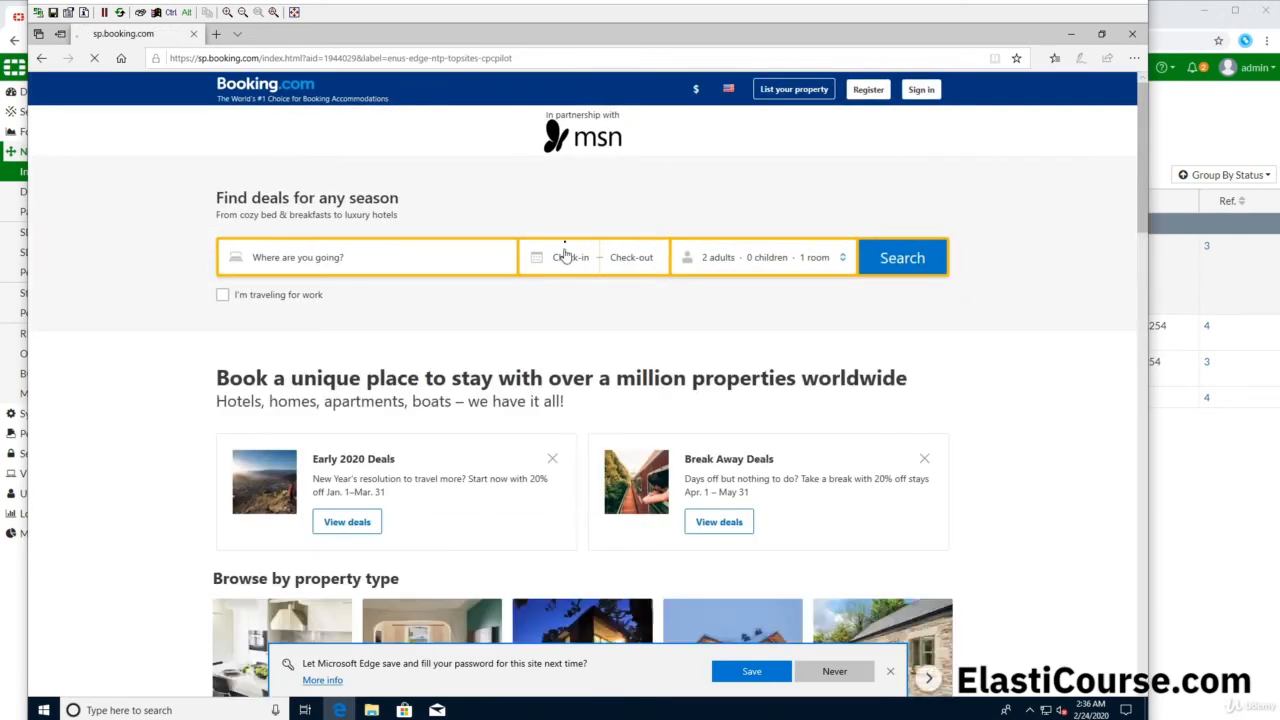
Step: Load Bing in a second Edge tab, then return to FortiGate's Monitor menu
click(217, 37)
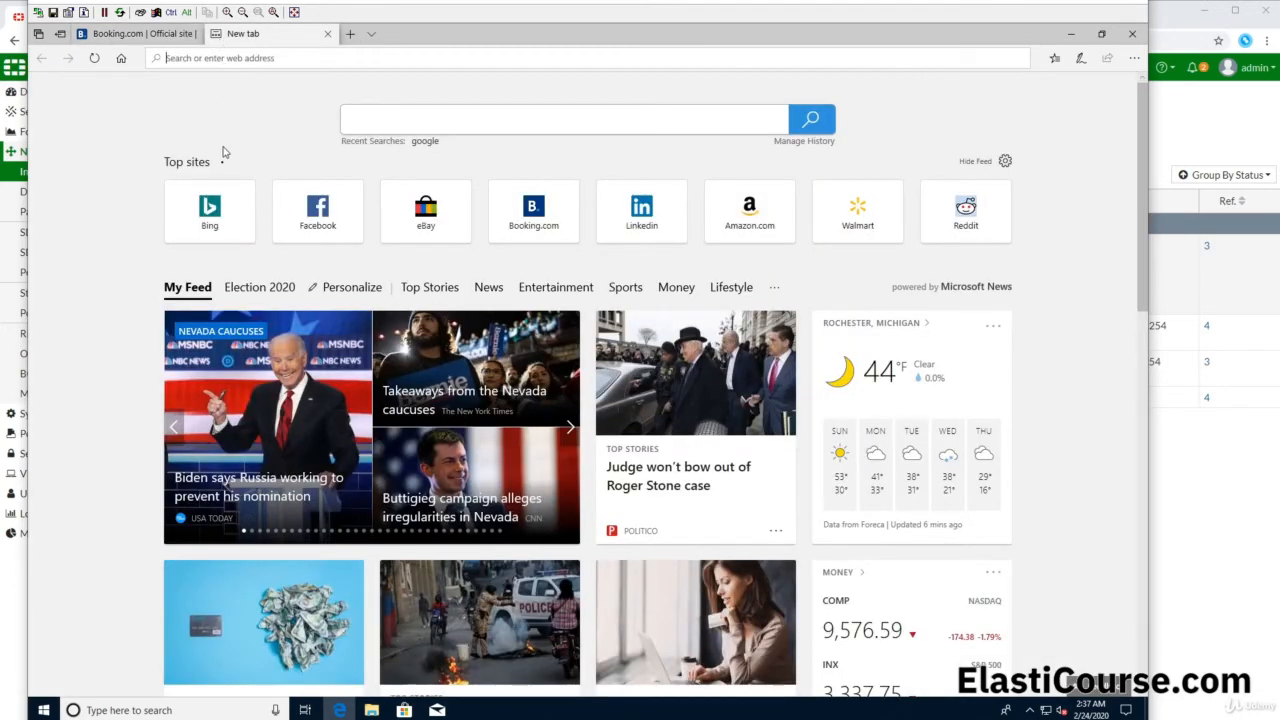
click(209, 206)
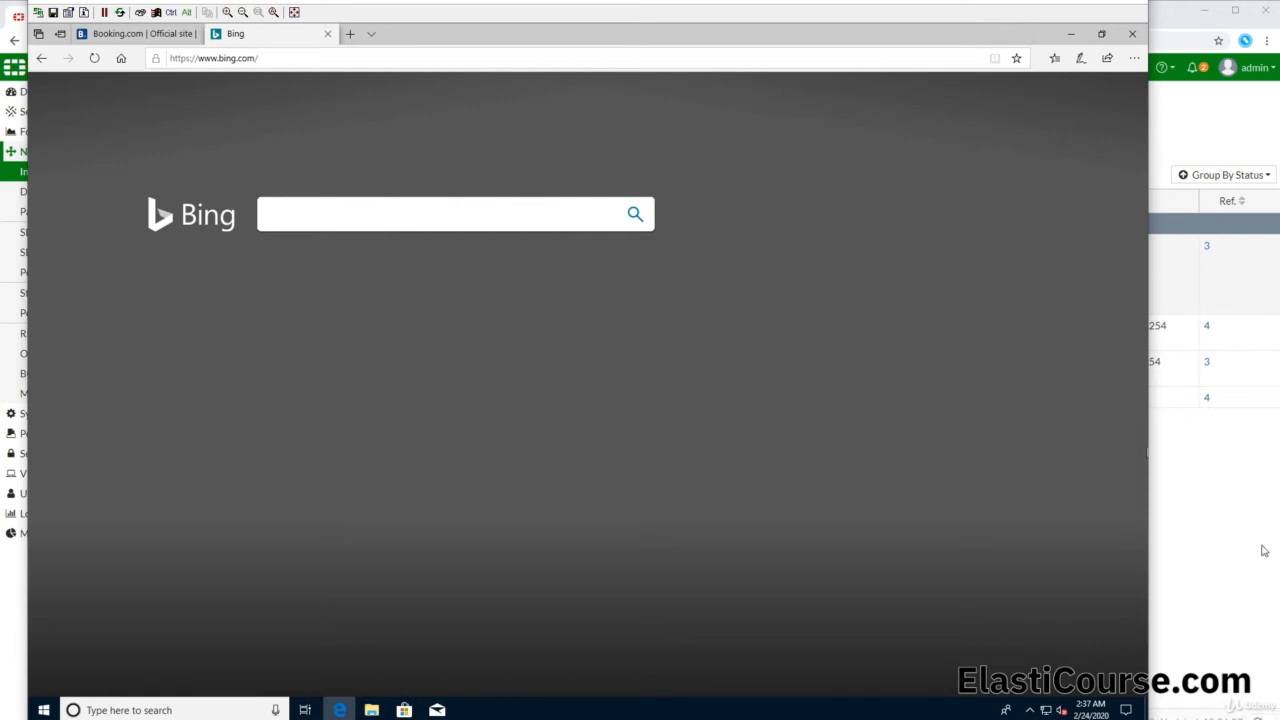
click(1234, 531)
click(60, 533)
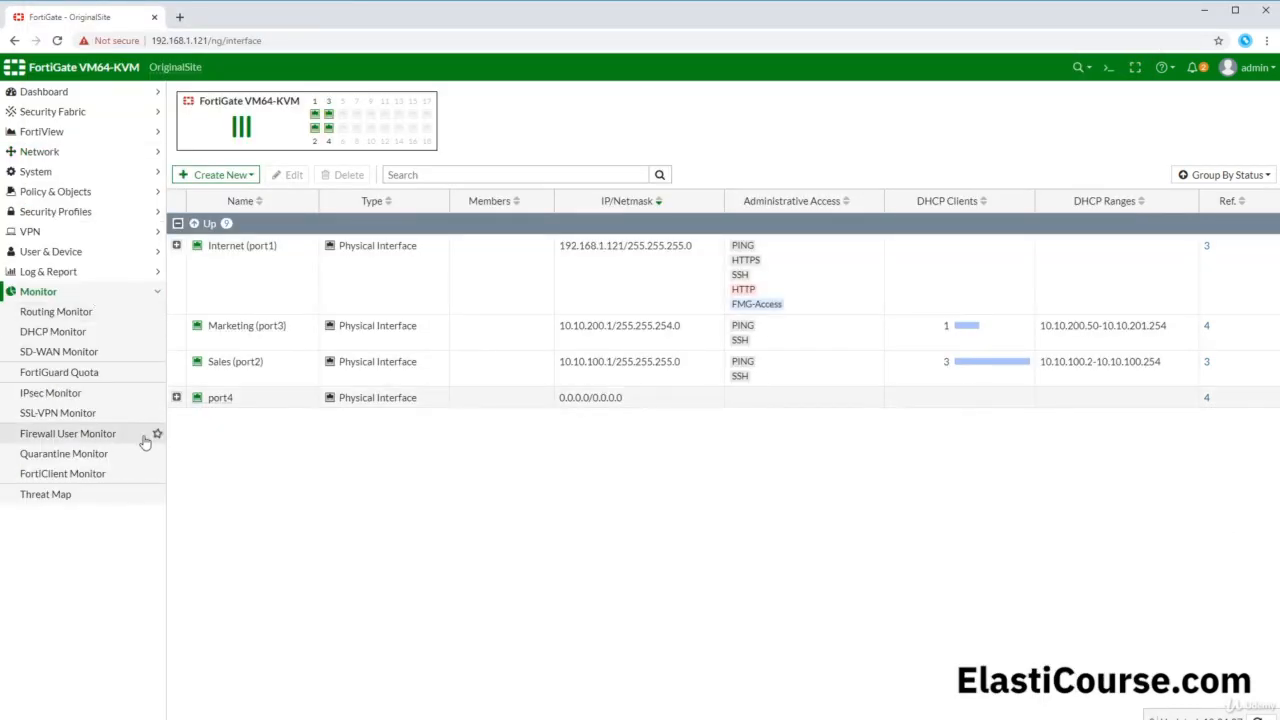
Step: Deauthenticate the Sales-Team user's session in Firewall User Monitor and confirm it
click(96, 440)
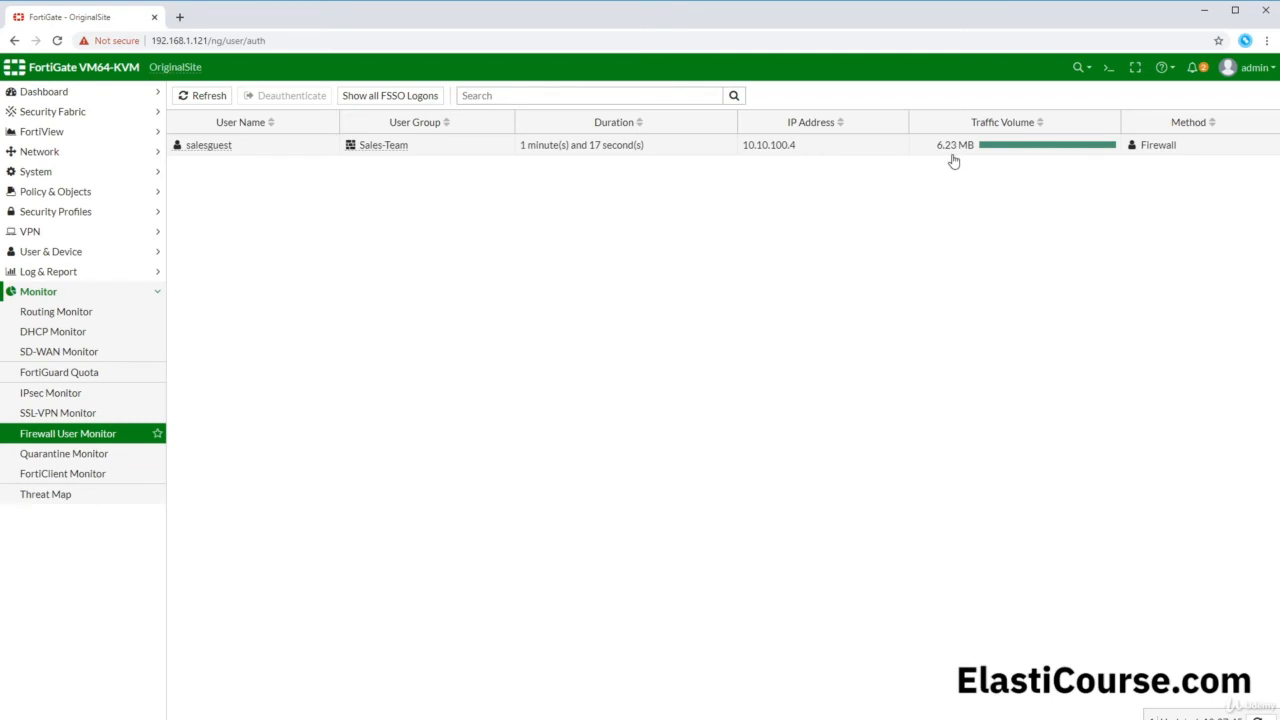
click(262, 150)
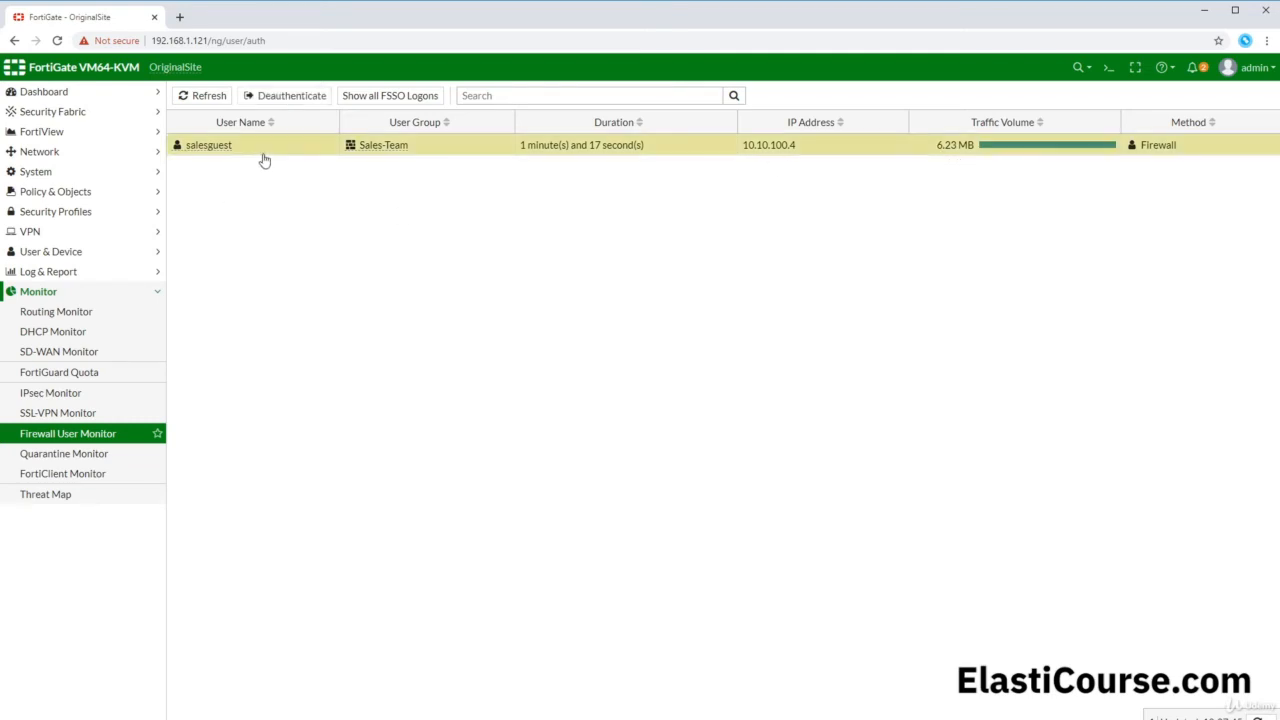
click(285, 100)
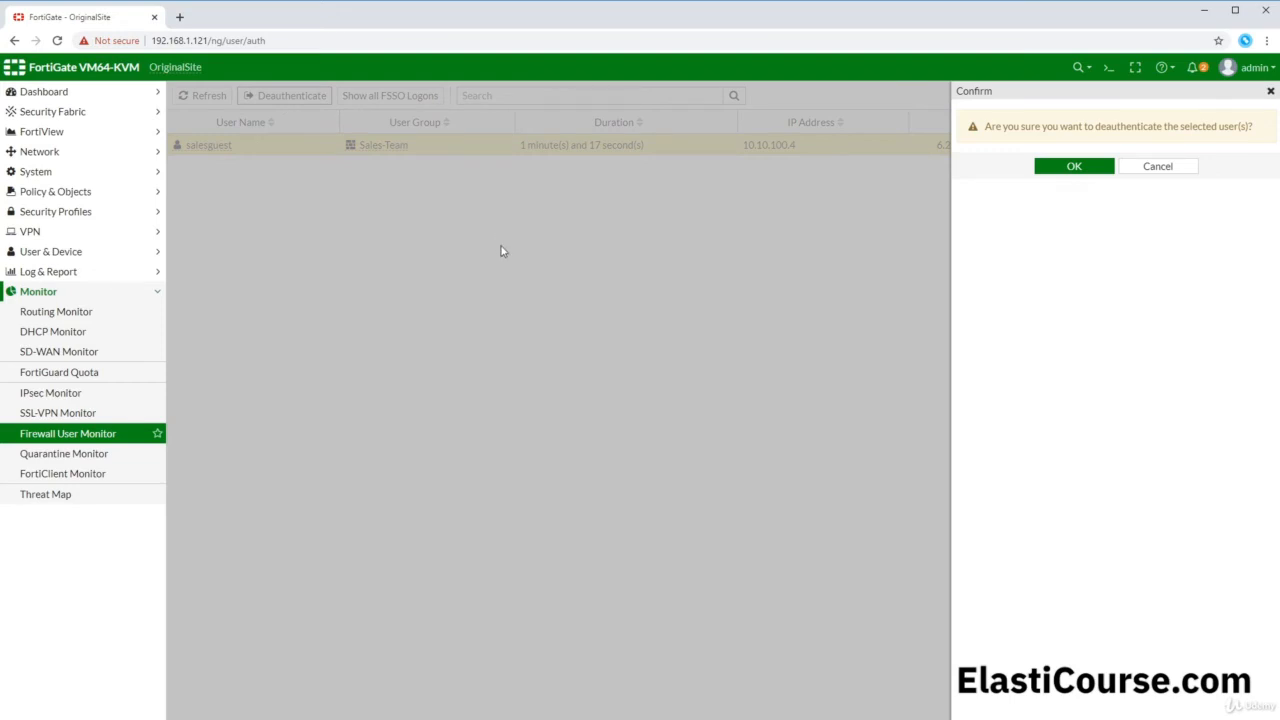
click(1073, 166)
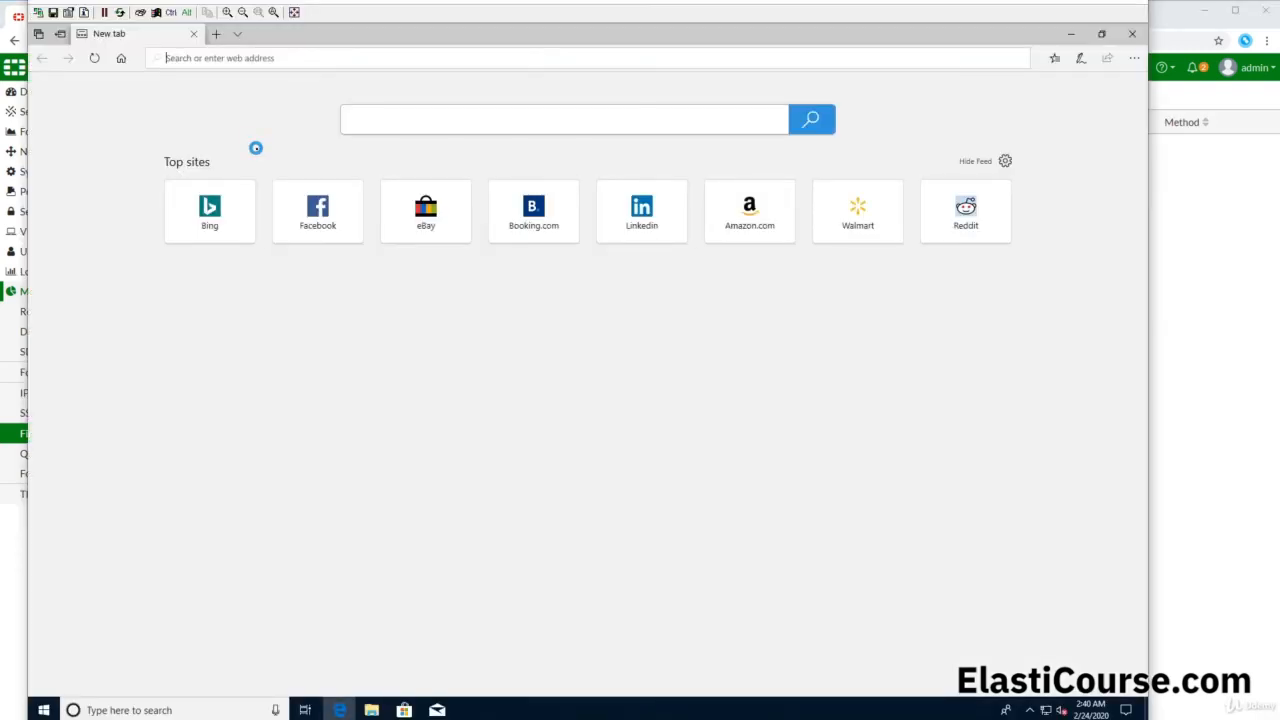
Step: Open eBay on the client, bypass the certificate warning, and land on the captive portal login
click(430, 206)
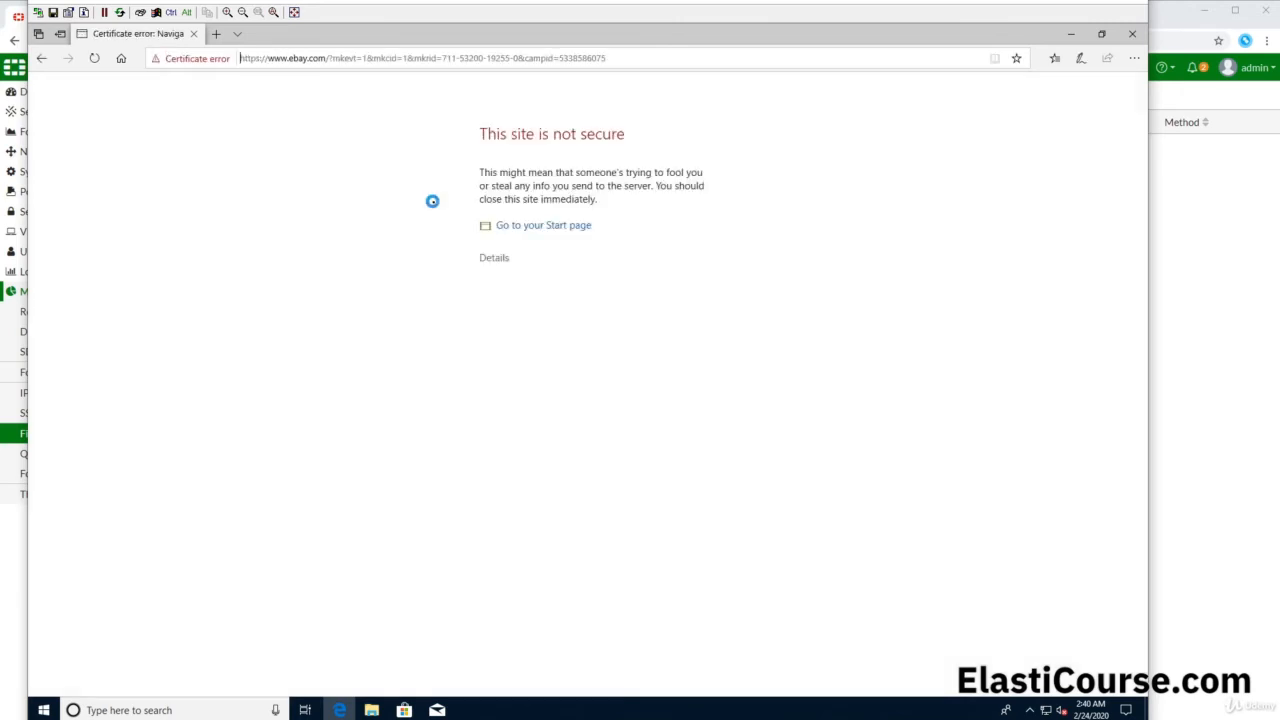
click(491, 260)
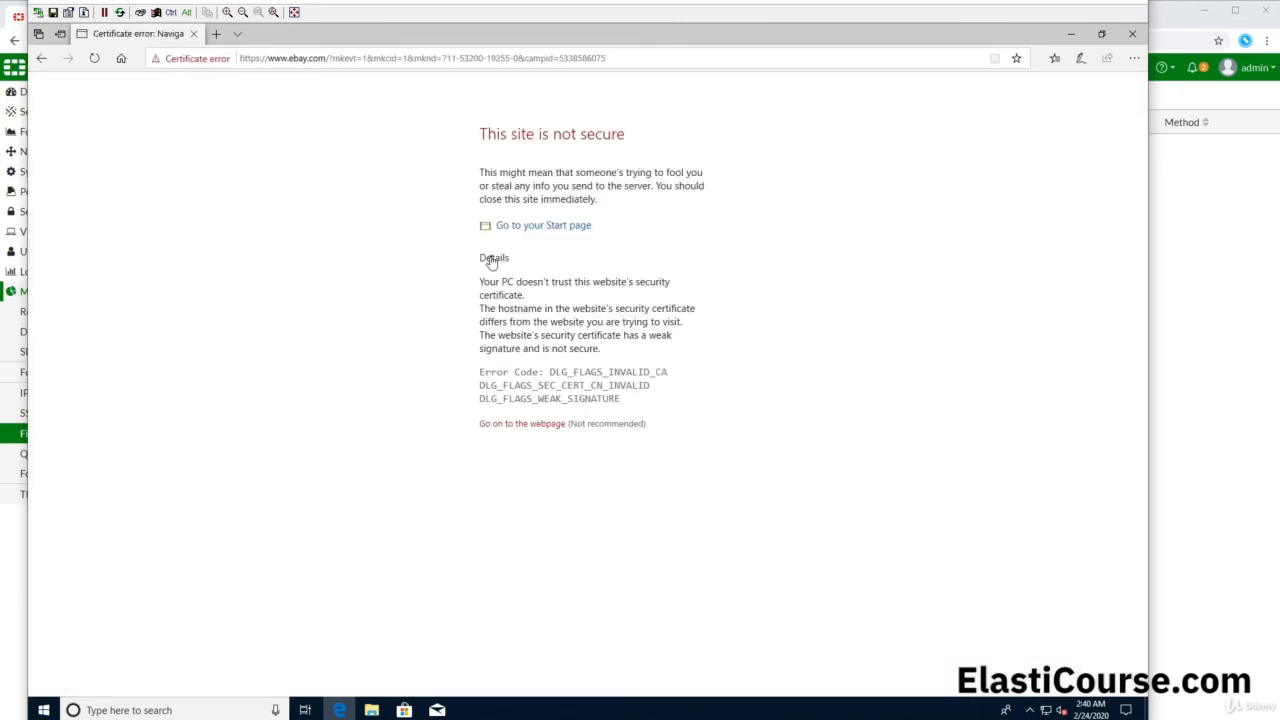
click(536, 424)
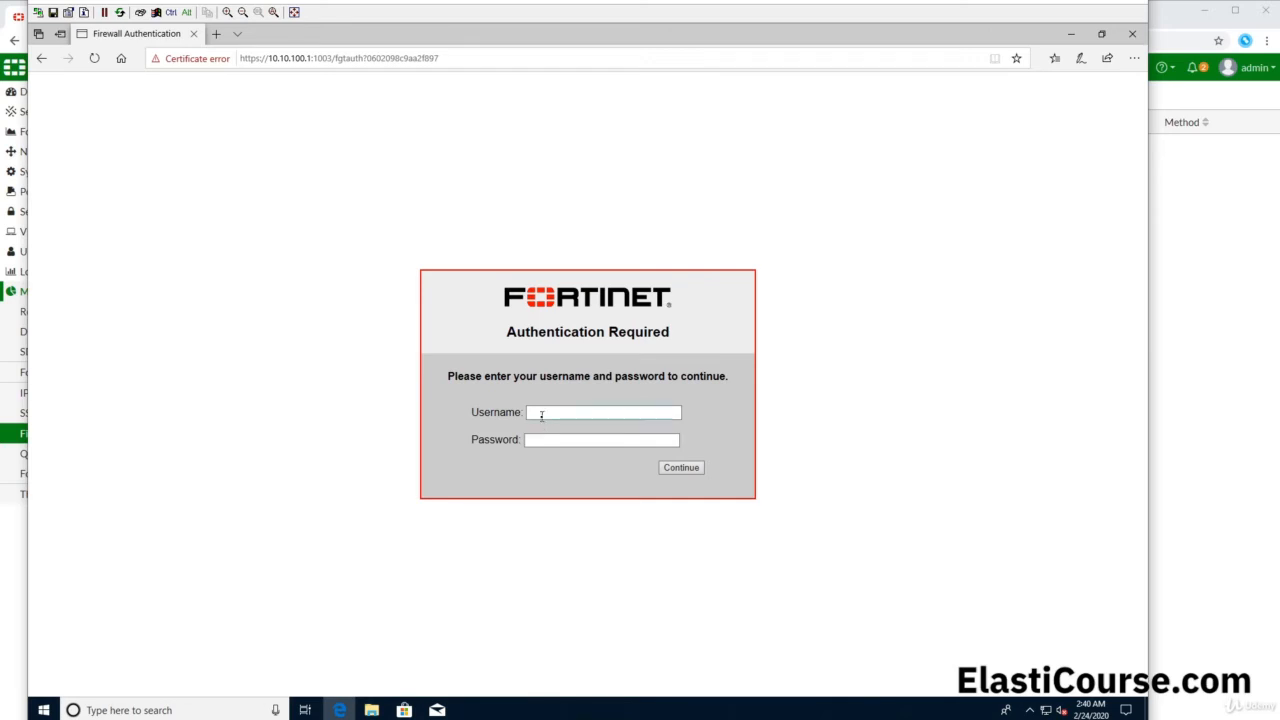
click(540, 416)
click(216, 34)
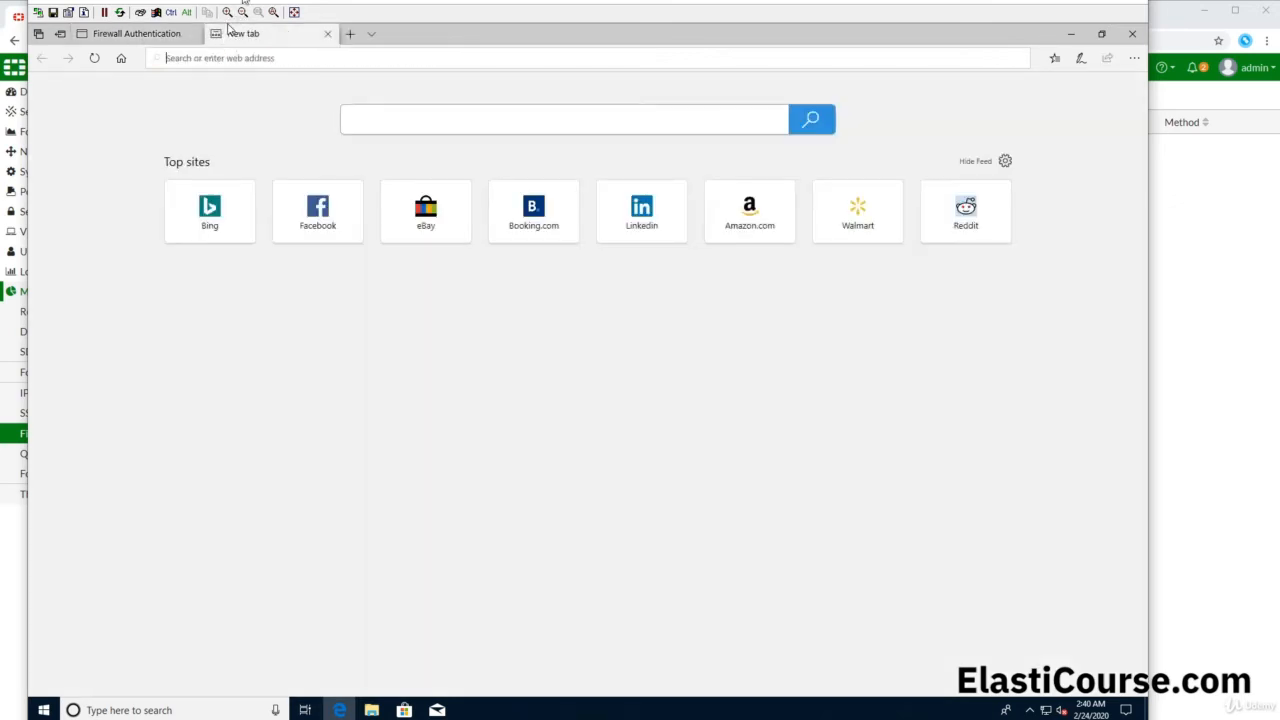
Step: Reposition the client viewer and check the FortiGate admin login tab at 192.168.1.121
drag(244, 1, 261, 60)
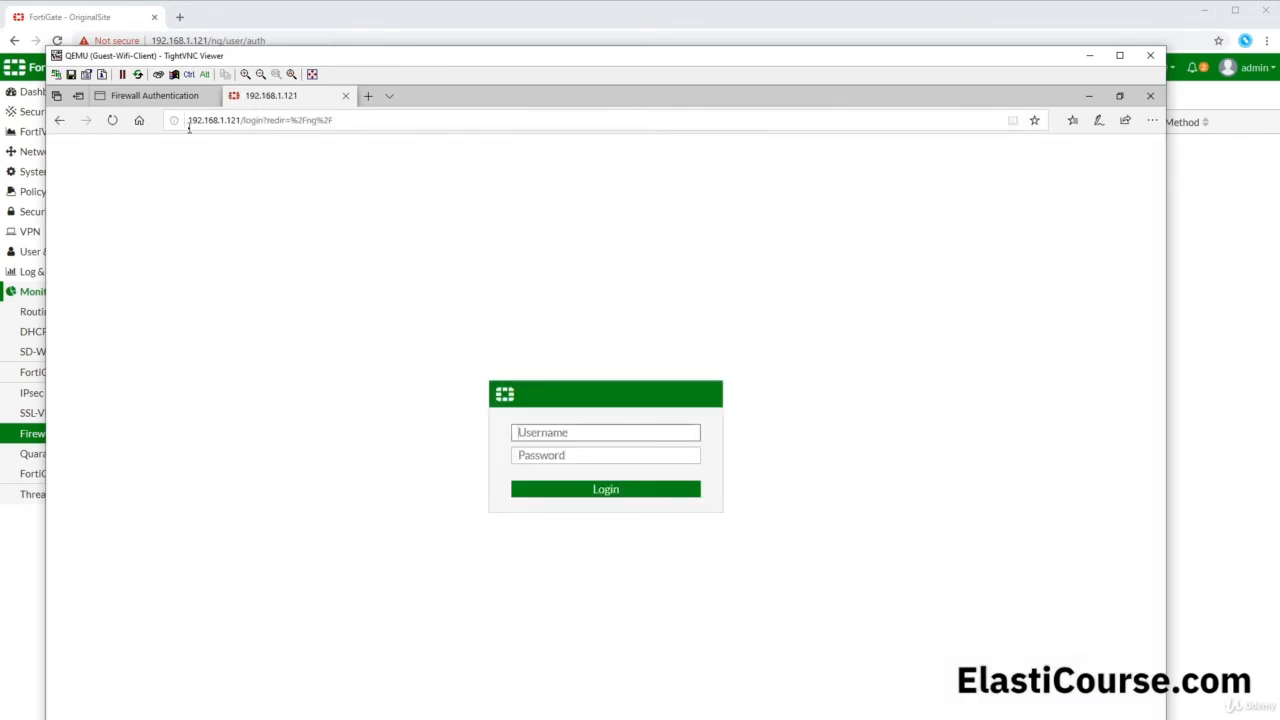
drag(188, 121, 240, 124)
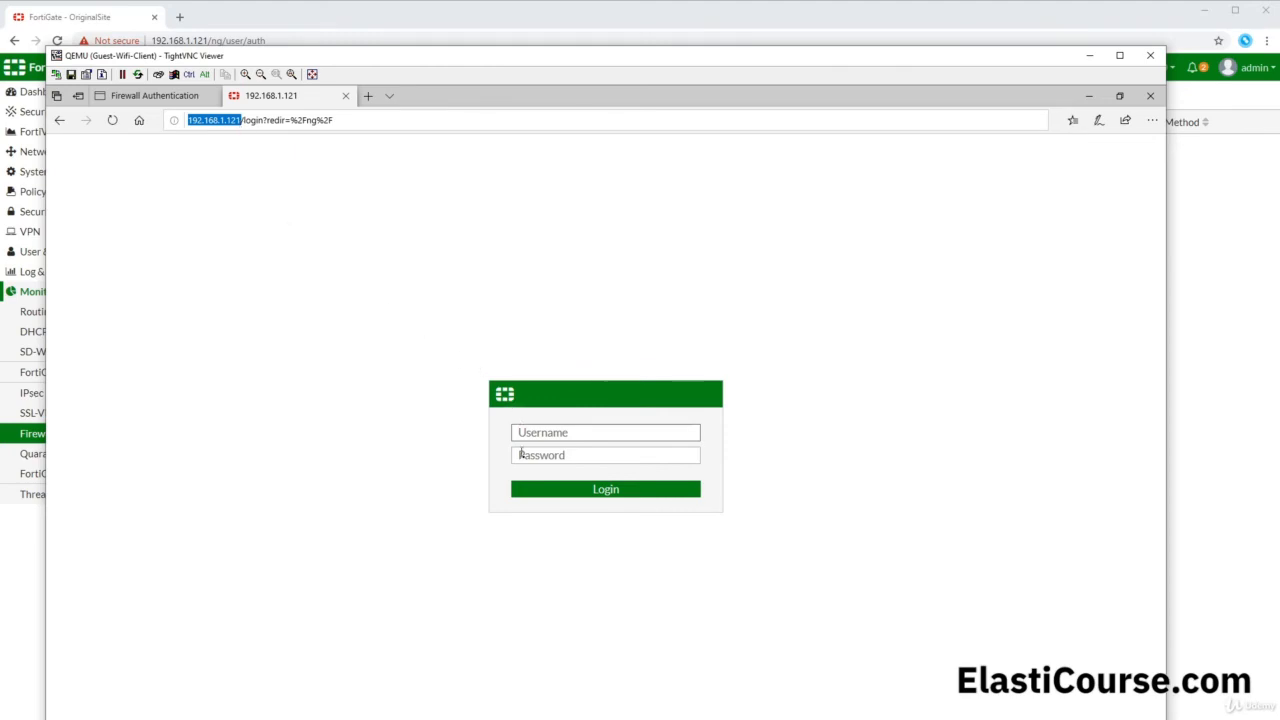
click(534, 434)
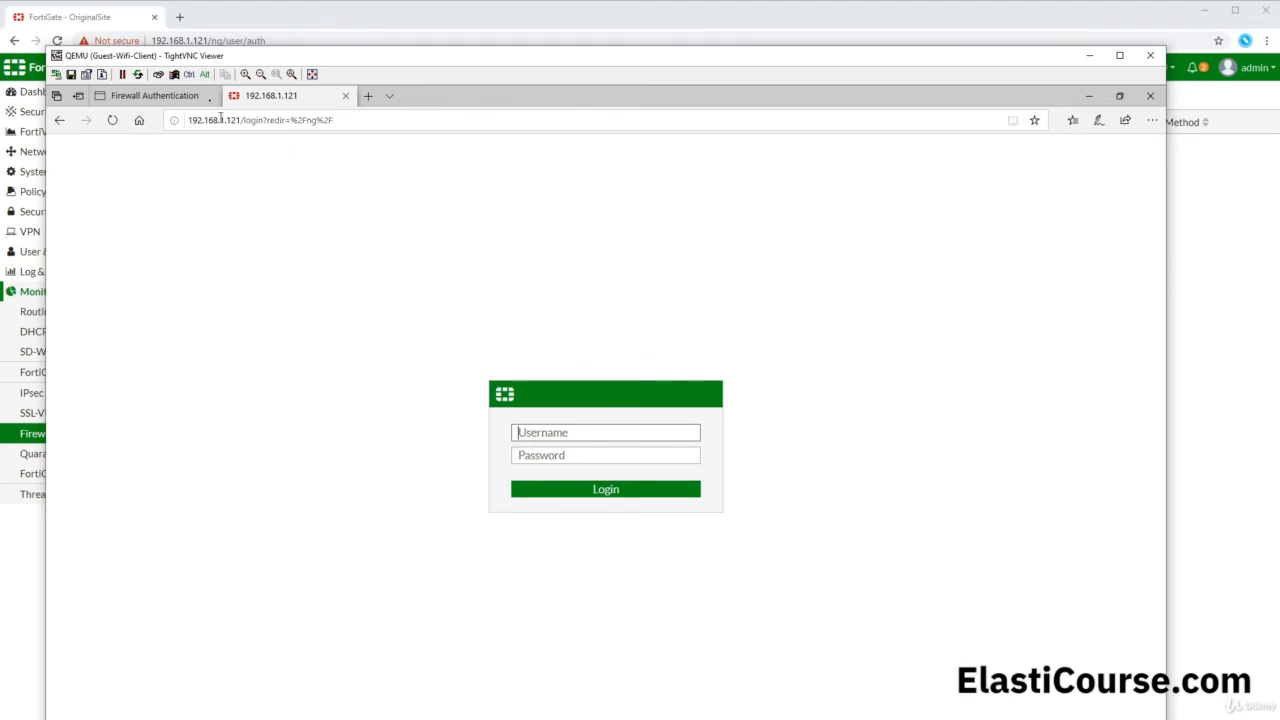
Step: Go back to the Firewall Authentication page and inspect its Authentication Required heading
click(186, 97)
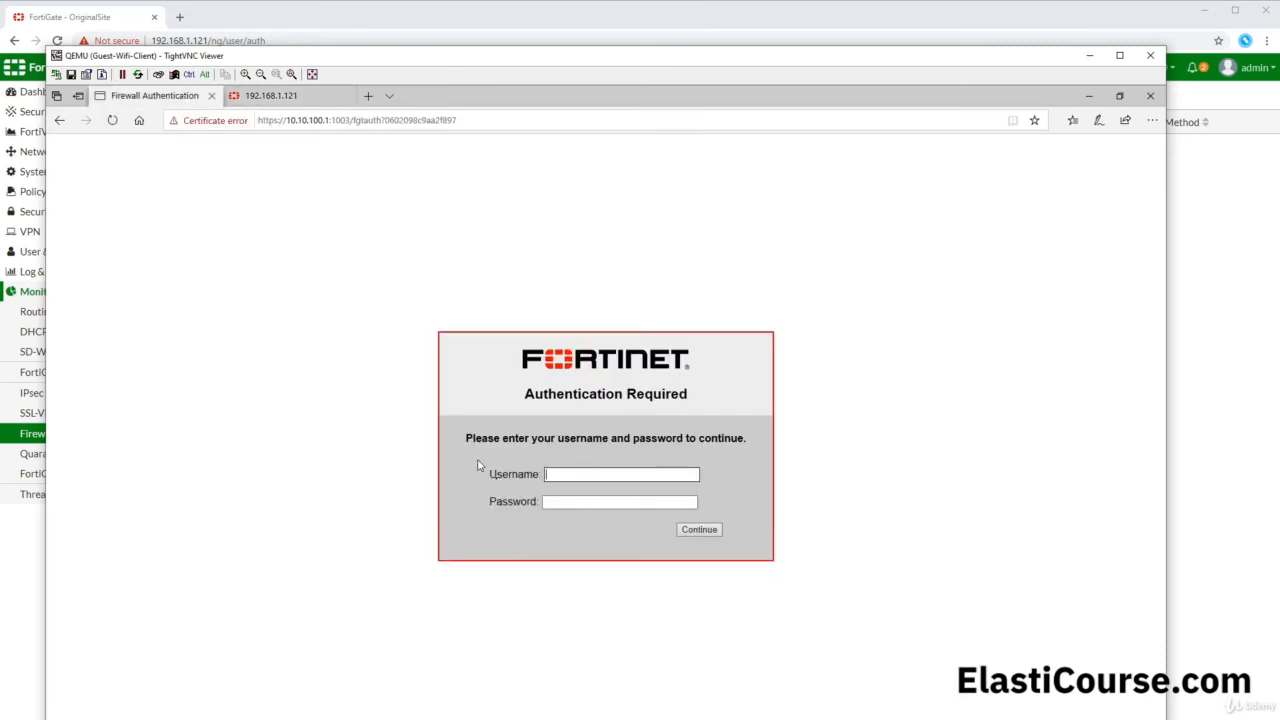
click(562, 476)
drag(500, 357, 672, 444)
click(820, 445)
click(207, 20)
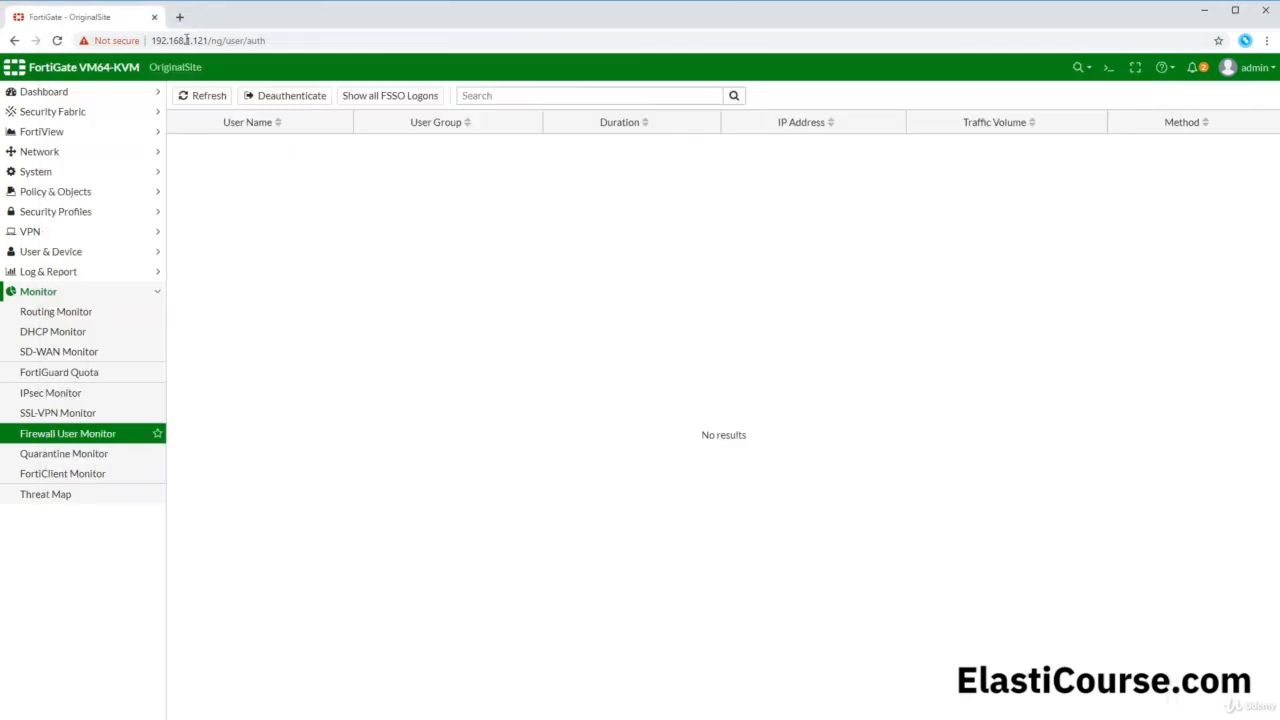
Step: Open System > Replacement Messages > Authentication > Login Page to view its preview and HTML
click(16, 179)
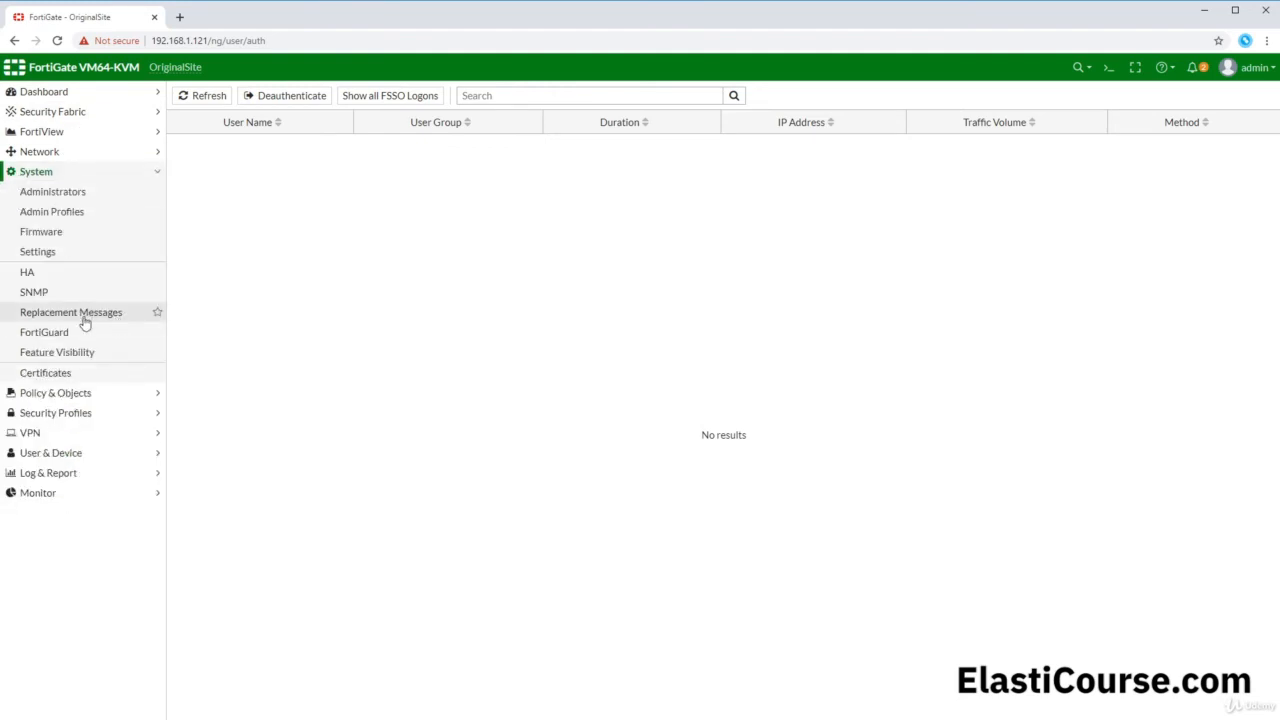
click(84, 318)
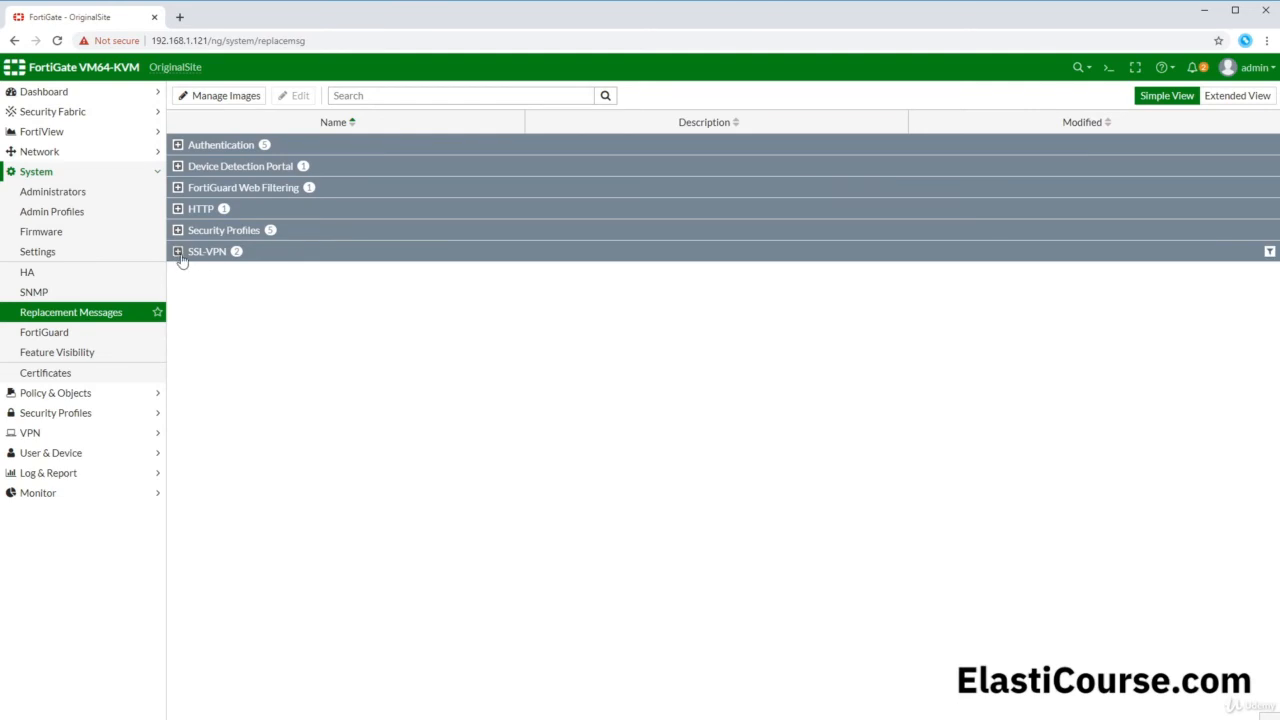
click(179, 147)
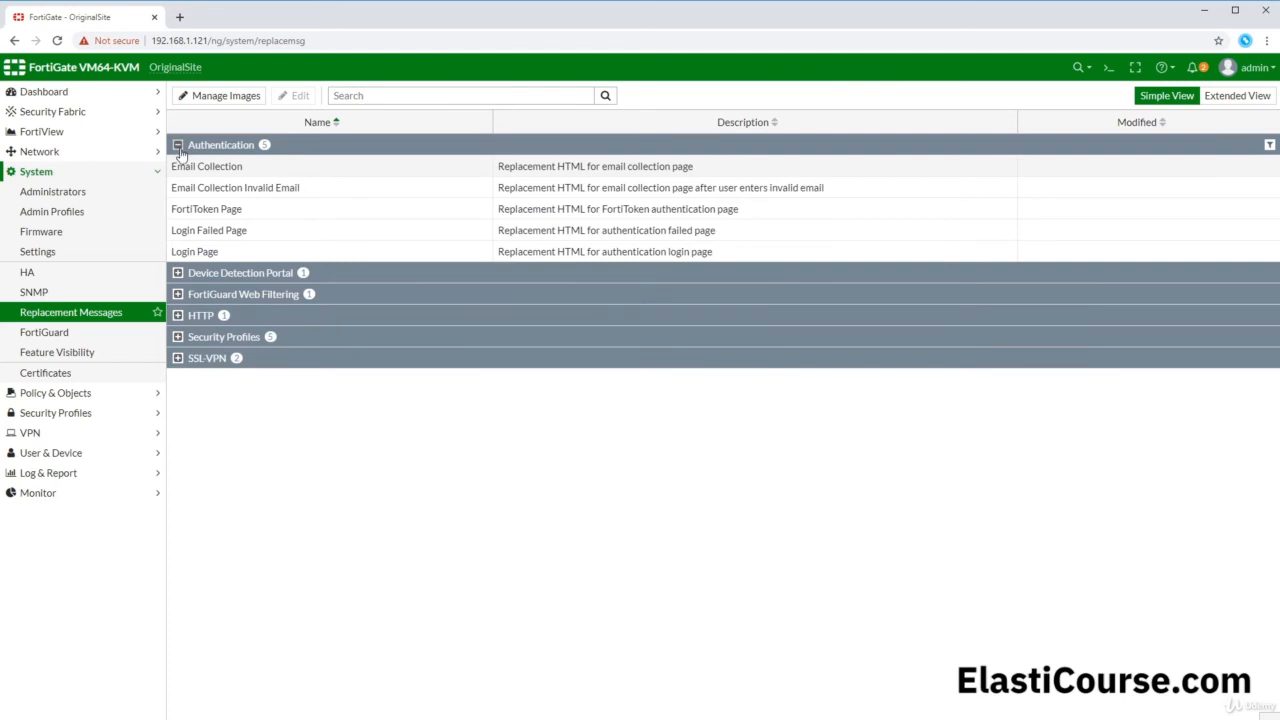
double_click(236, 252)
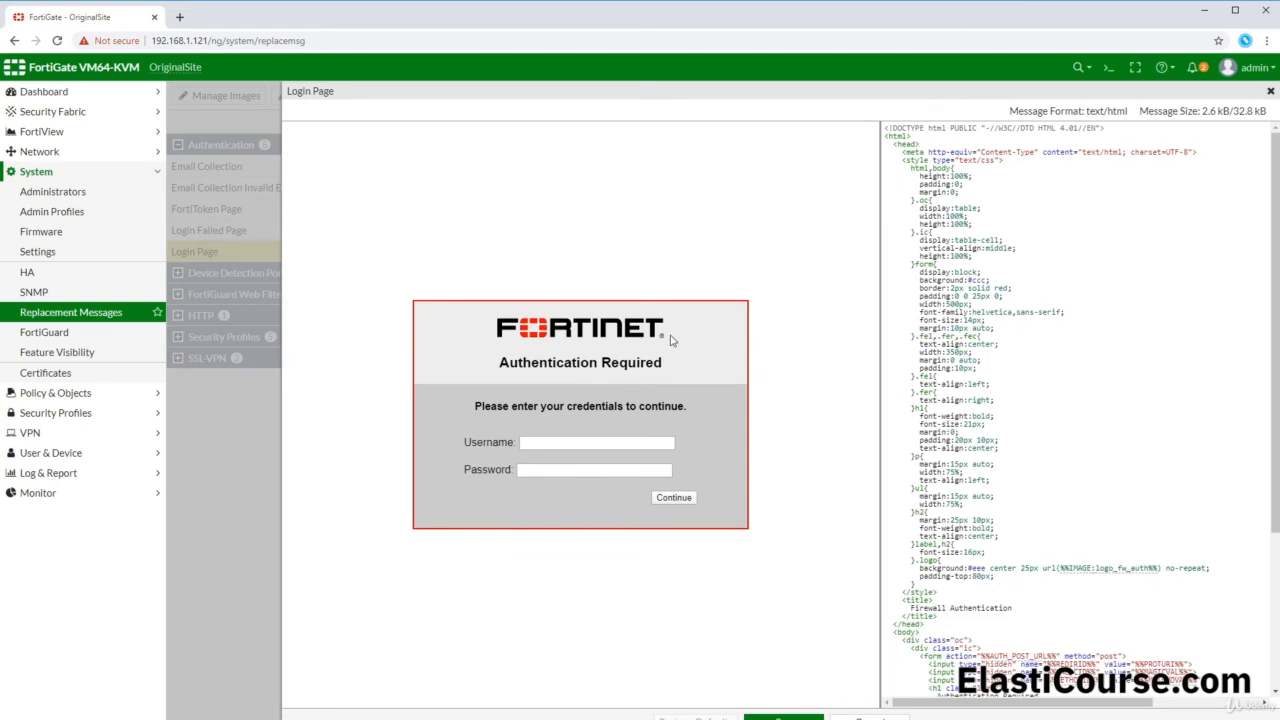
scroll(995, 352, down, 2)
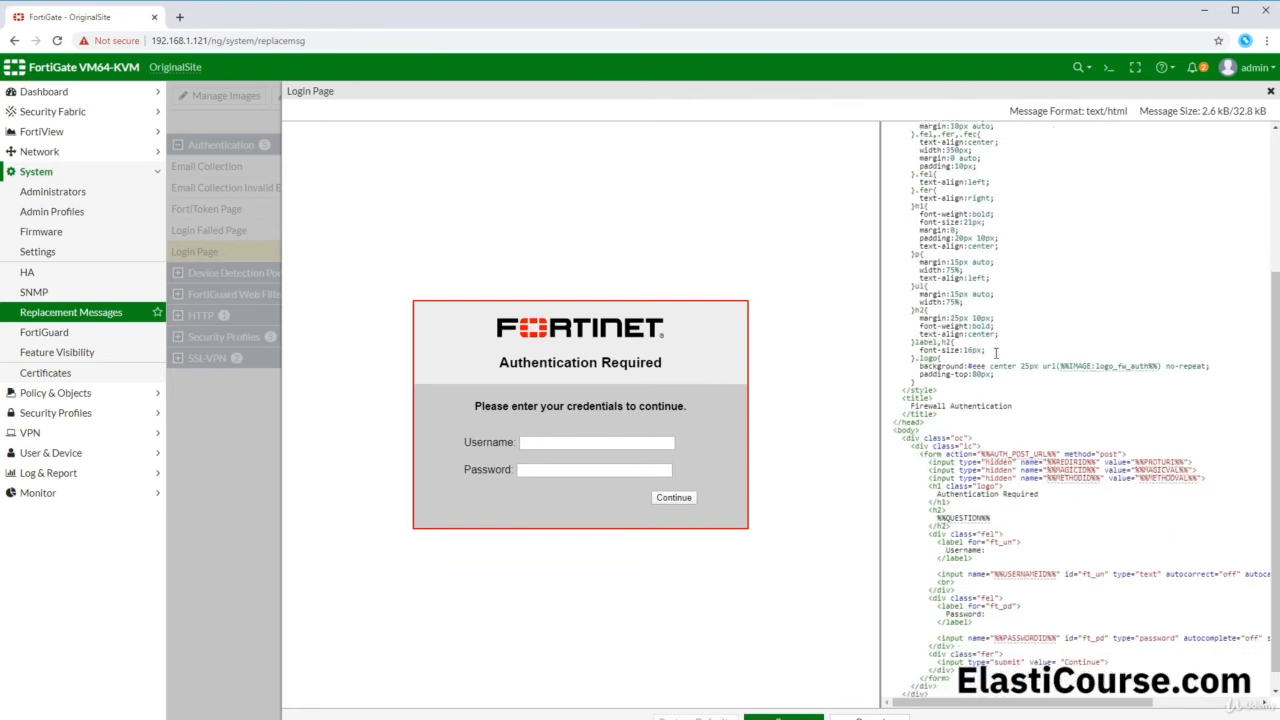
Step: Upload the graduation-cap picture as a new replacement image named Logo
click(840, 716)
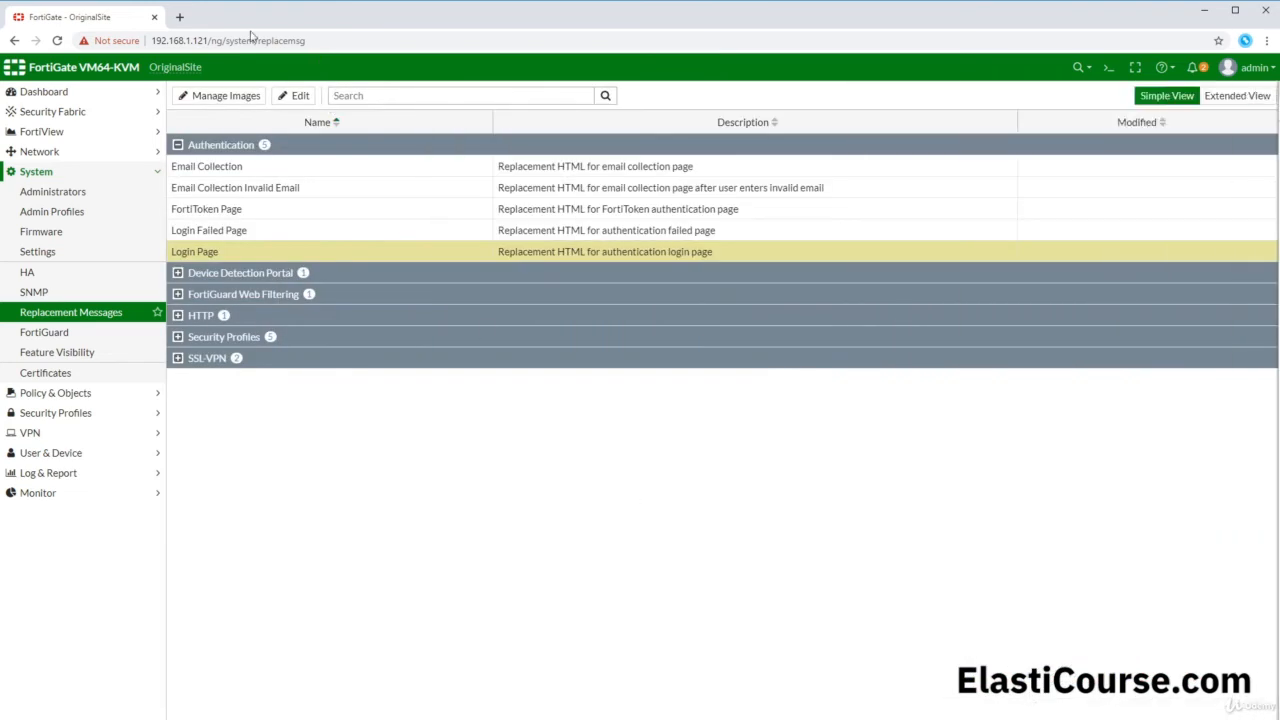
click(216, 95)
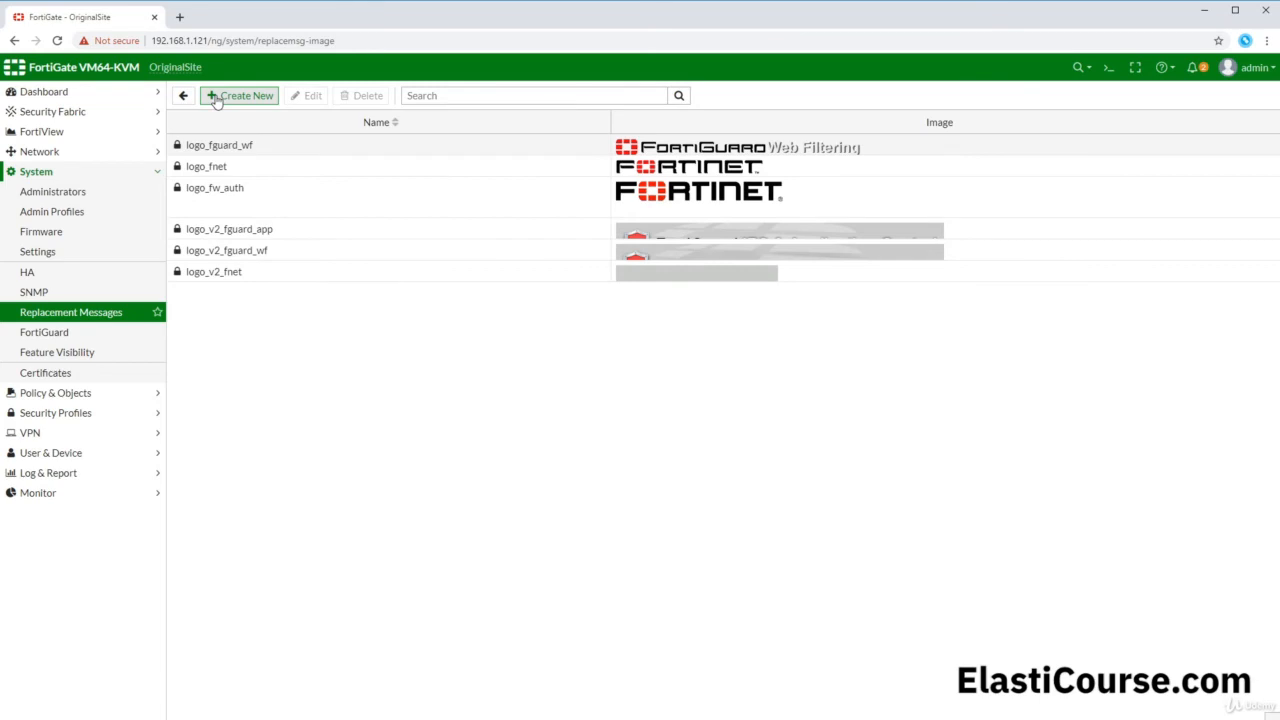
click(216, 97)
click(306, 123)
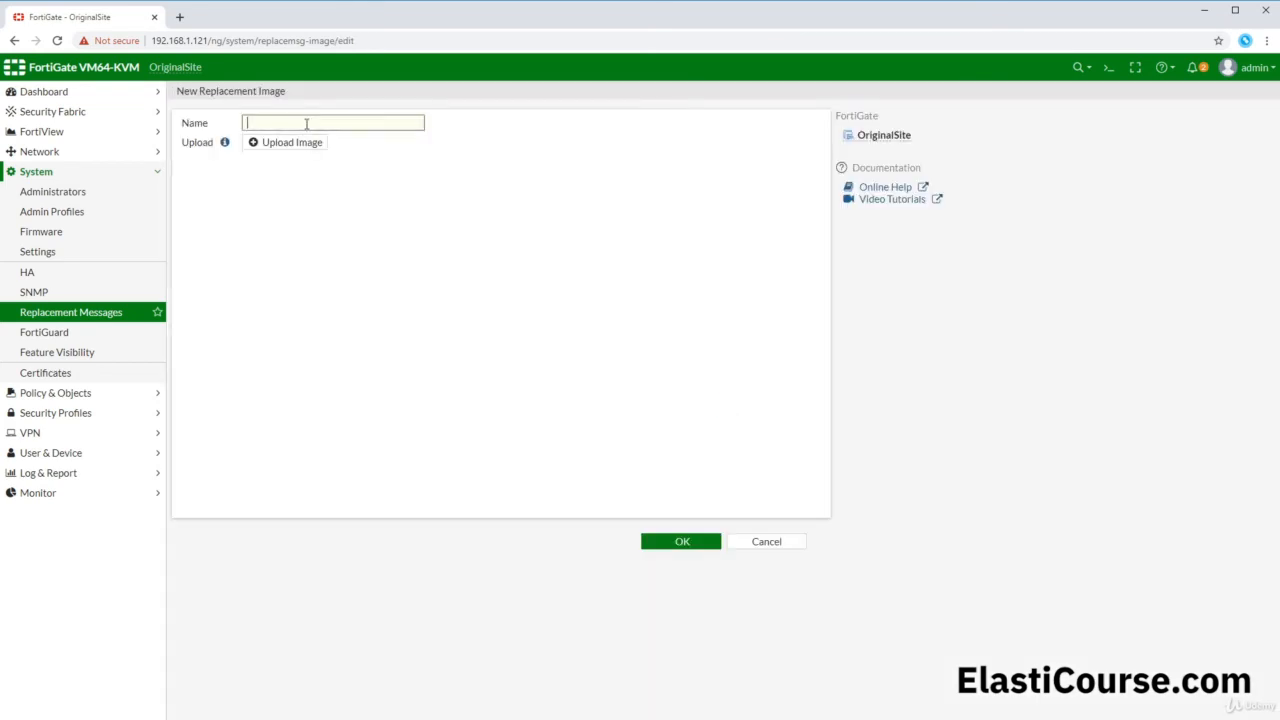
text(Logo)
click(290, 142)
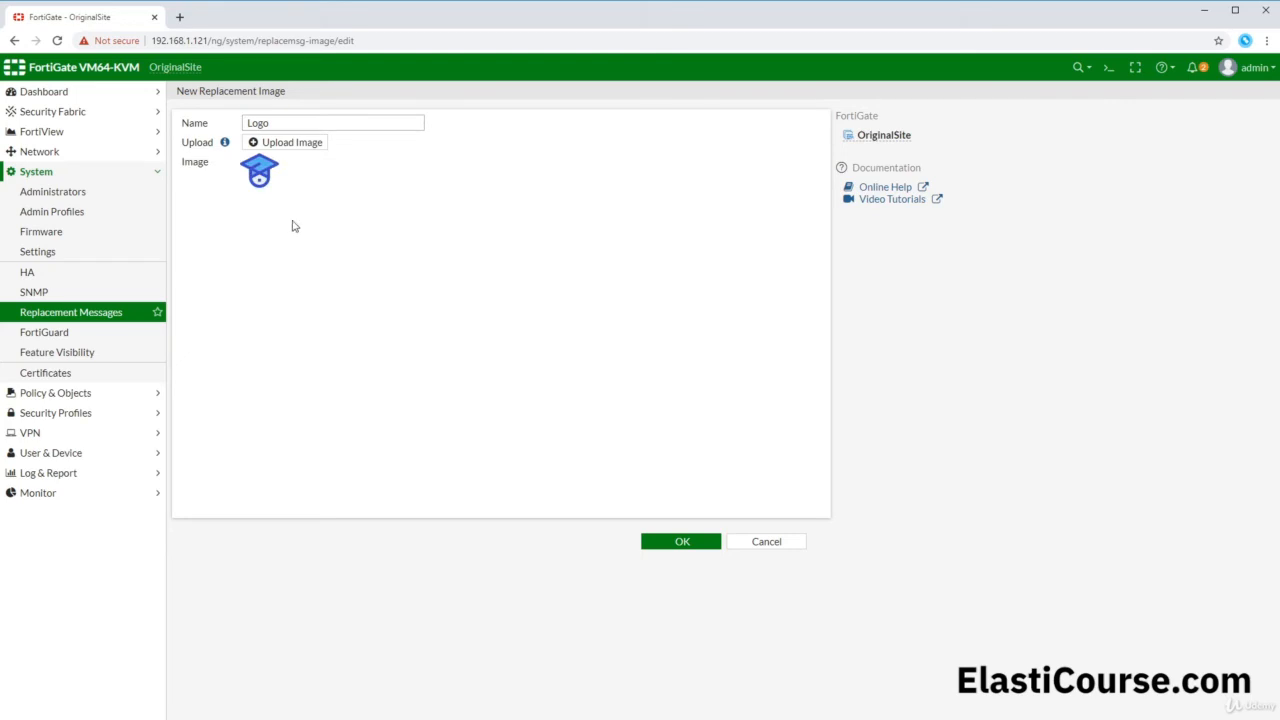
click(682, 542)
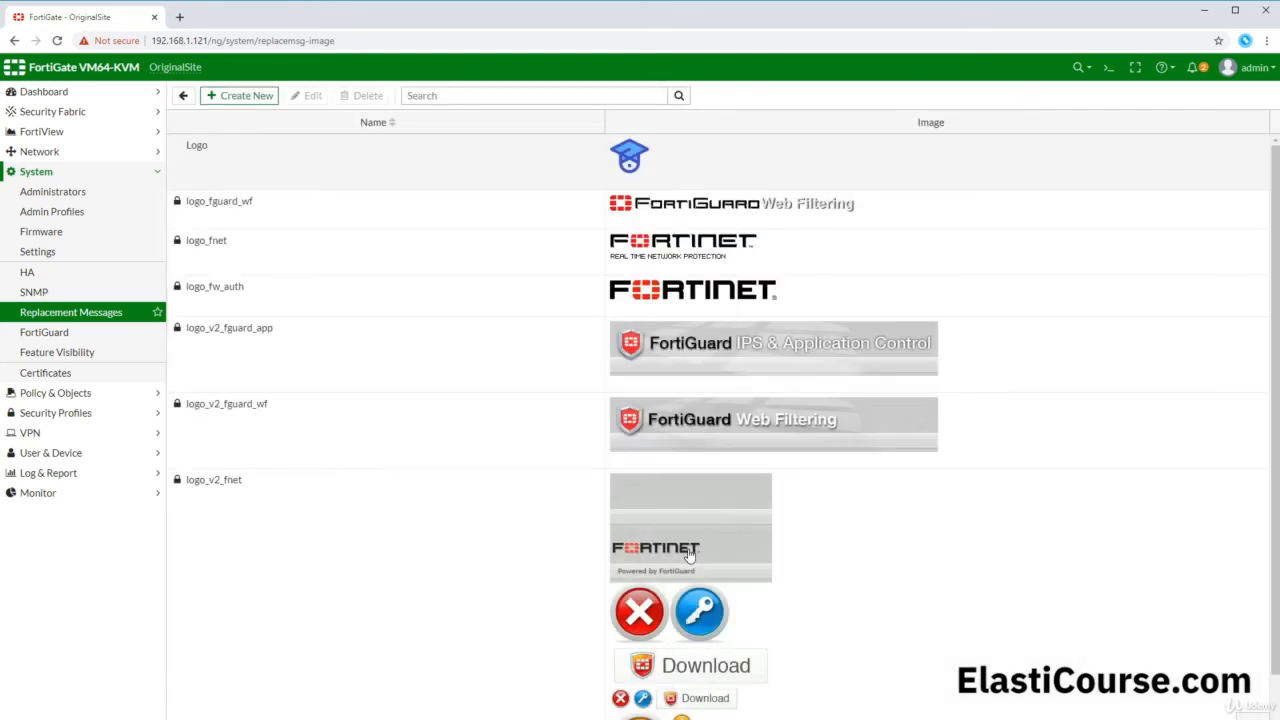
click(346, 150)
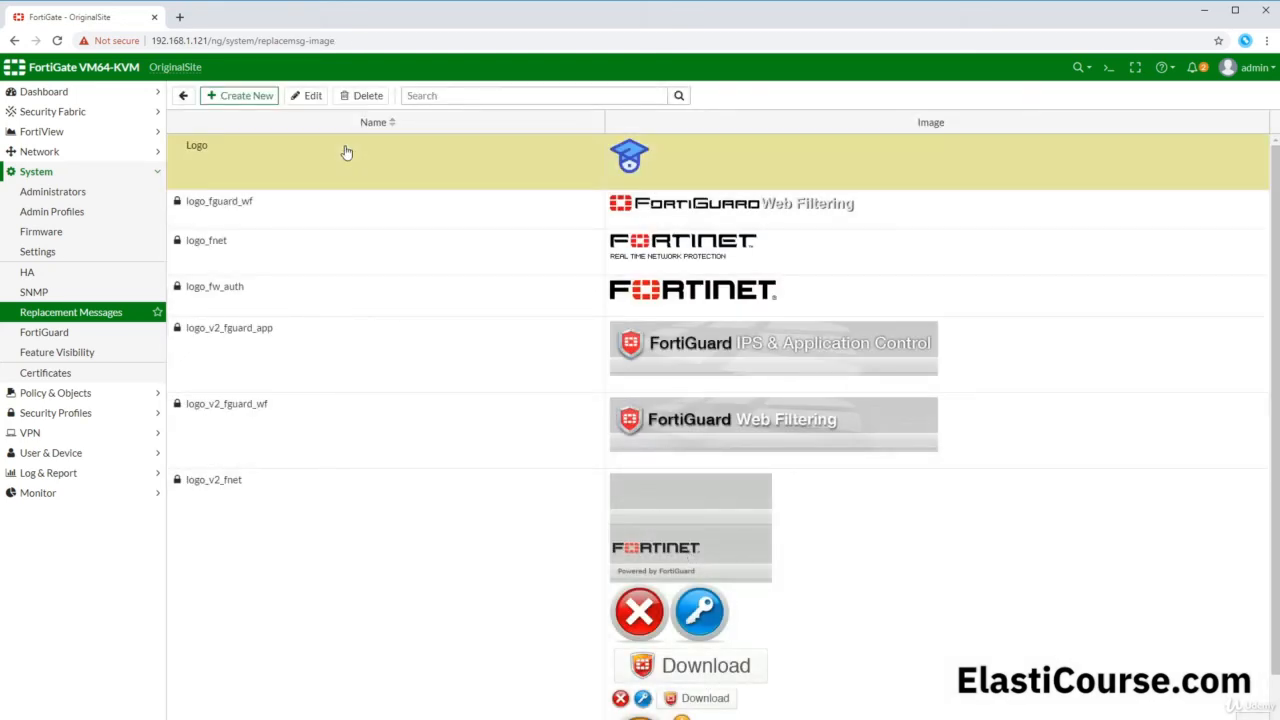
click(183, 95)
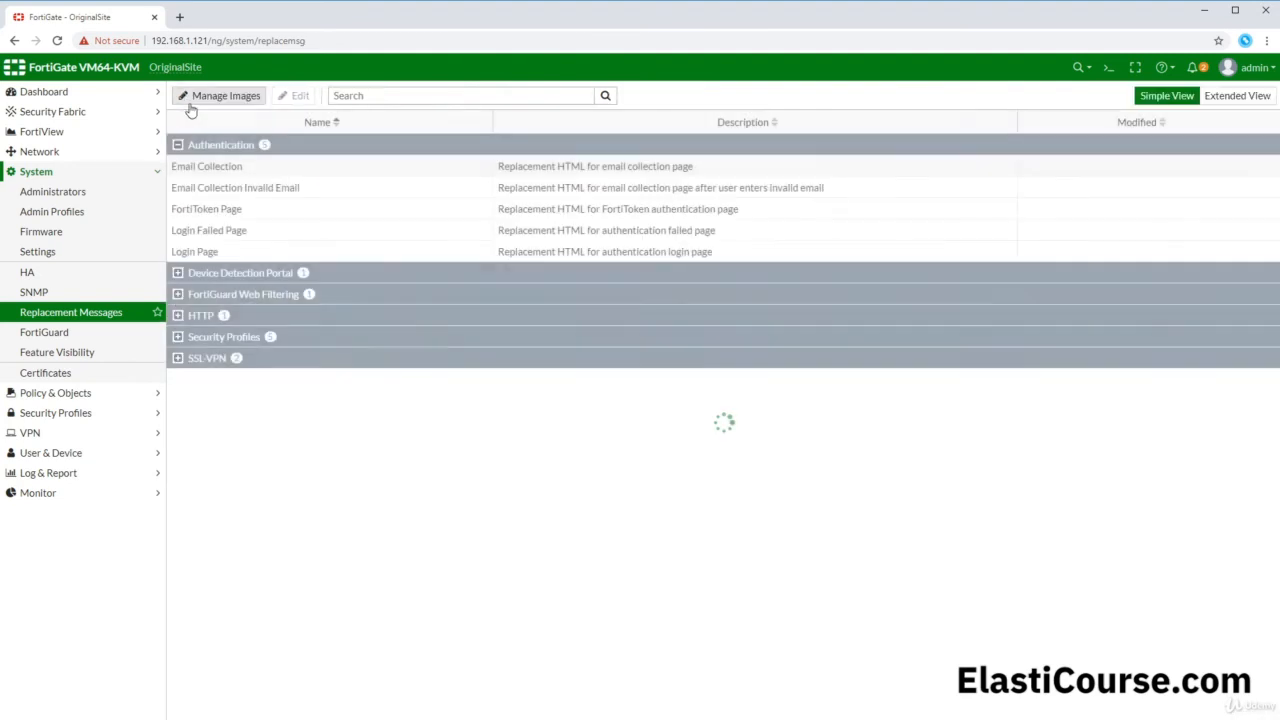
Step: Change the Login Page's .logo image reference from logo_fw_auth to Logo
double_click(232, 255)
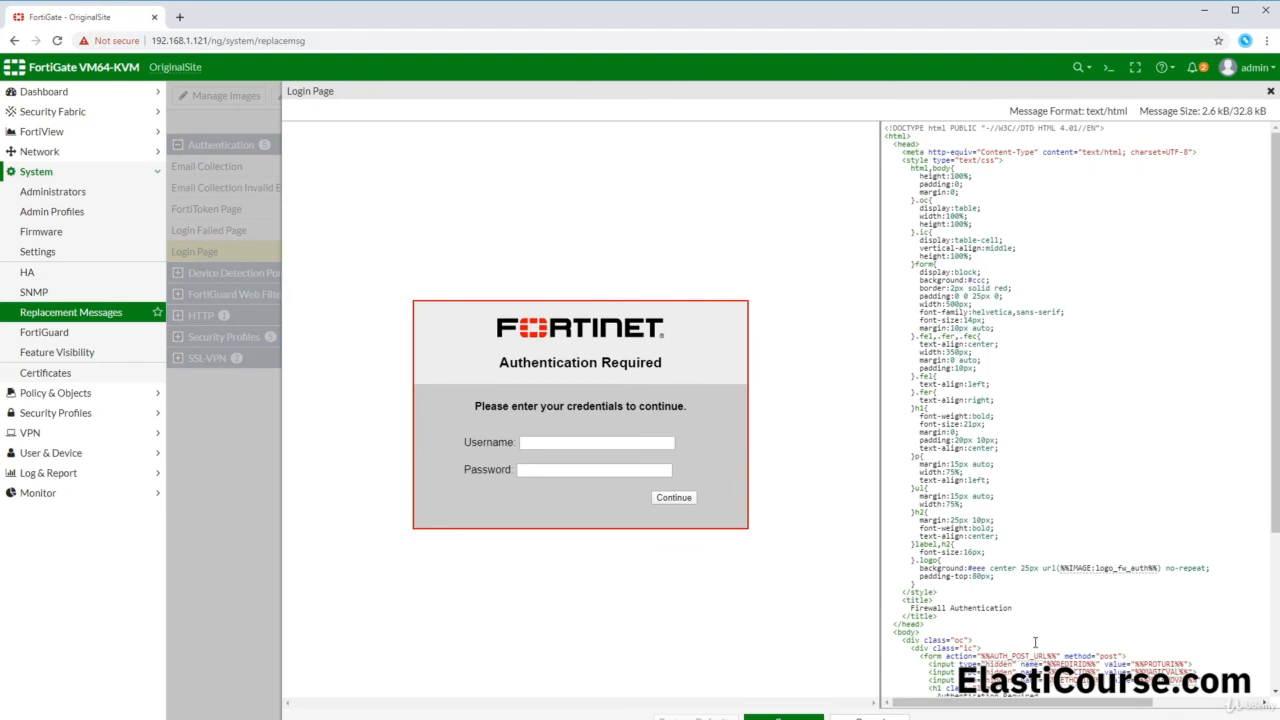
drag(924, 560, 939, 560)
click(1086, 569)
key(Delete)
key(Delete)
key(Delete)
key(Delete)
key(Delete)
key(Delete)
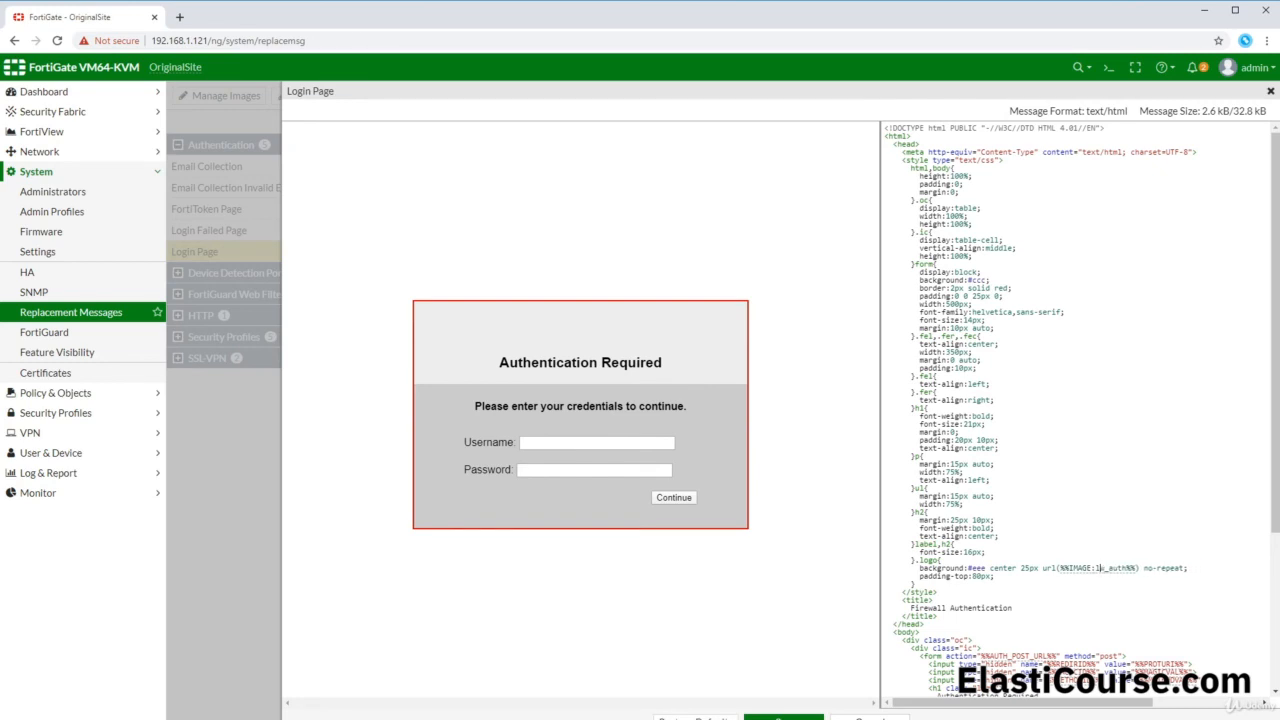
key(Delete)
key(Delete)
key(Delete)
key(Delete)
key(Delete)
key(BackSpace)
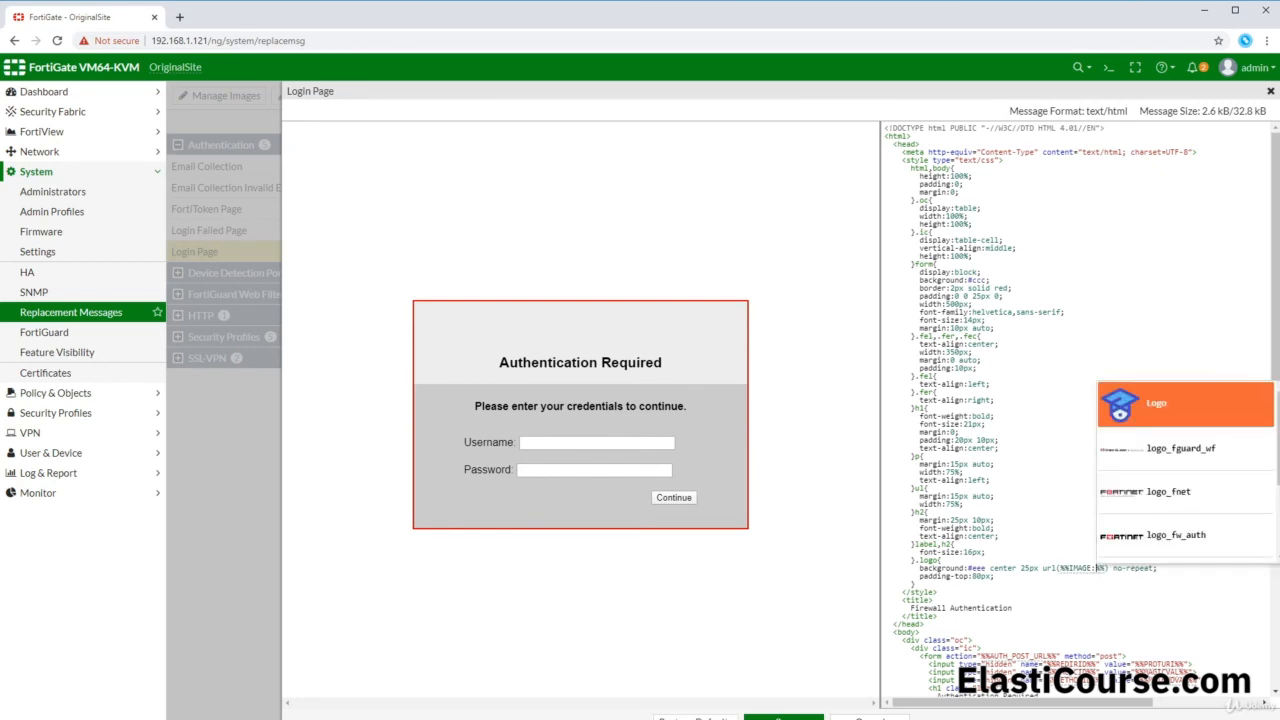
text(Logo)
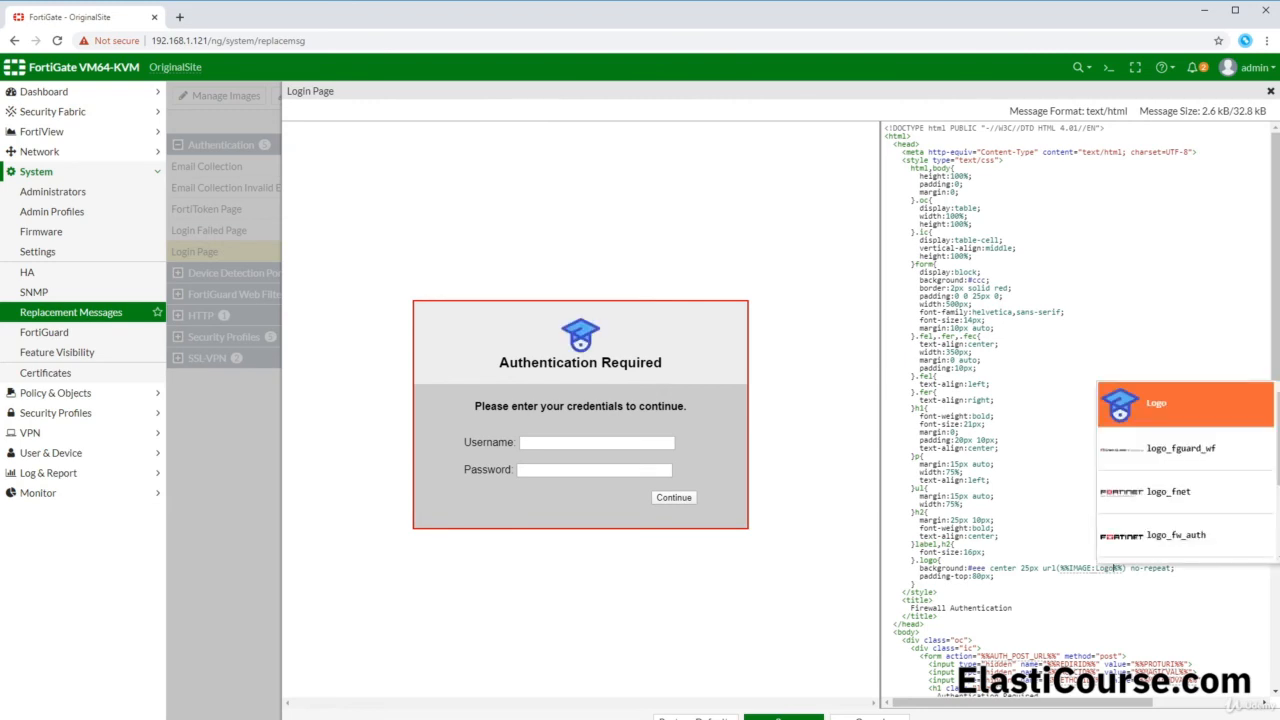
click(1166, 416)
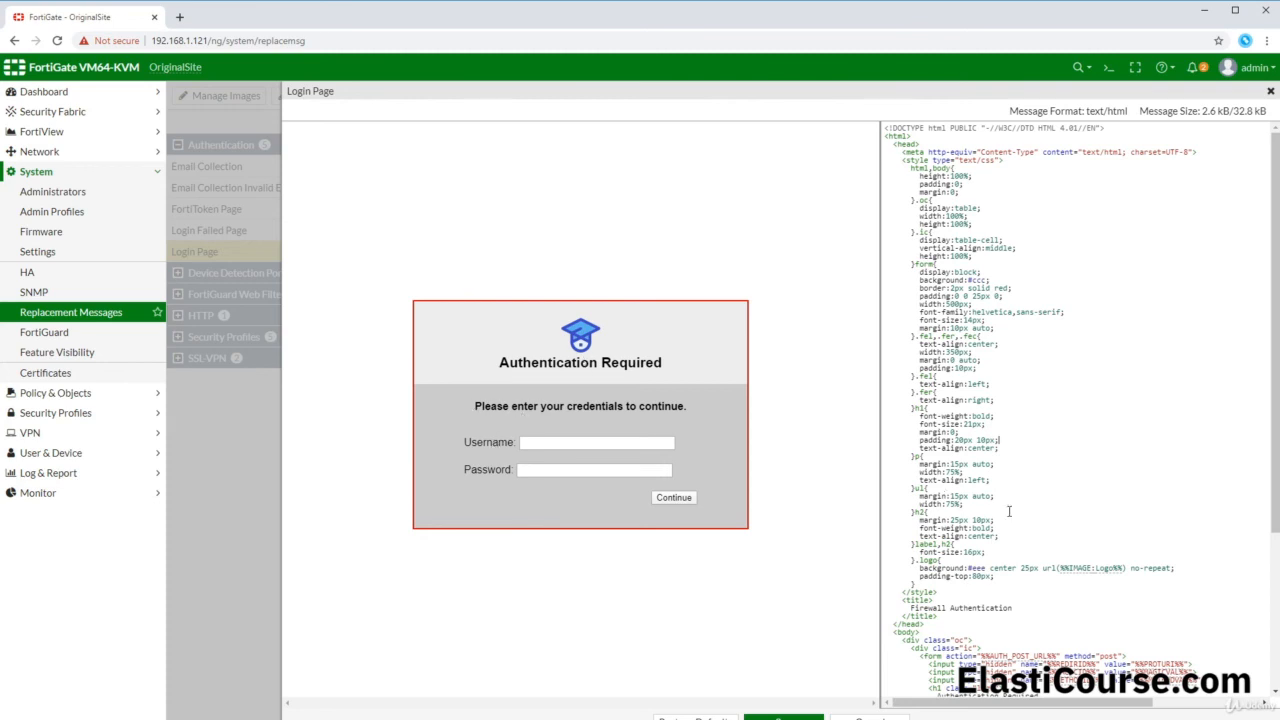
Step: Replace the Username and Password labels with 'Team:' and 'Secret Key' and save the Login Page
scroll(1009, 511, down, 5)
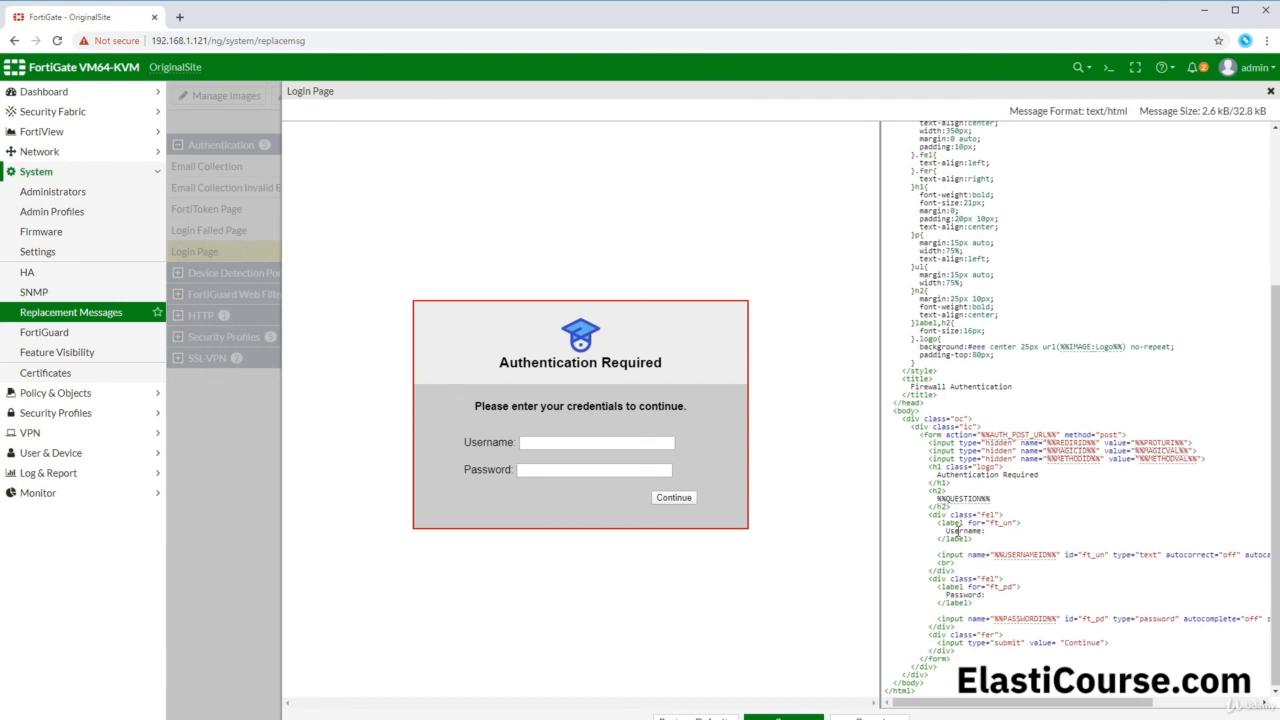
double_click(957, 532)
text(Team)
key(Return)
text(:)
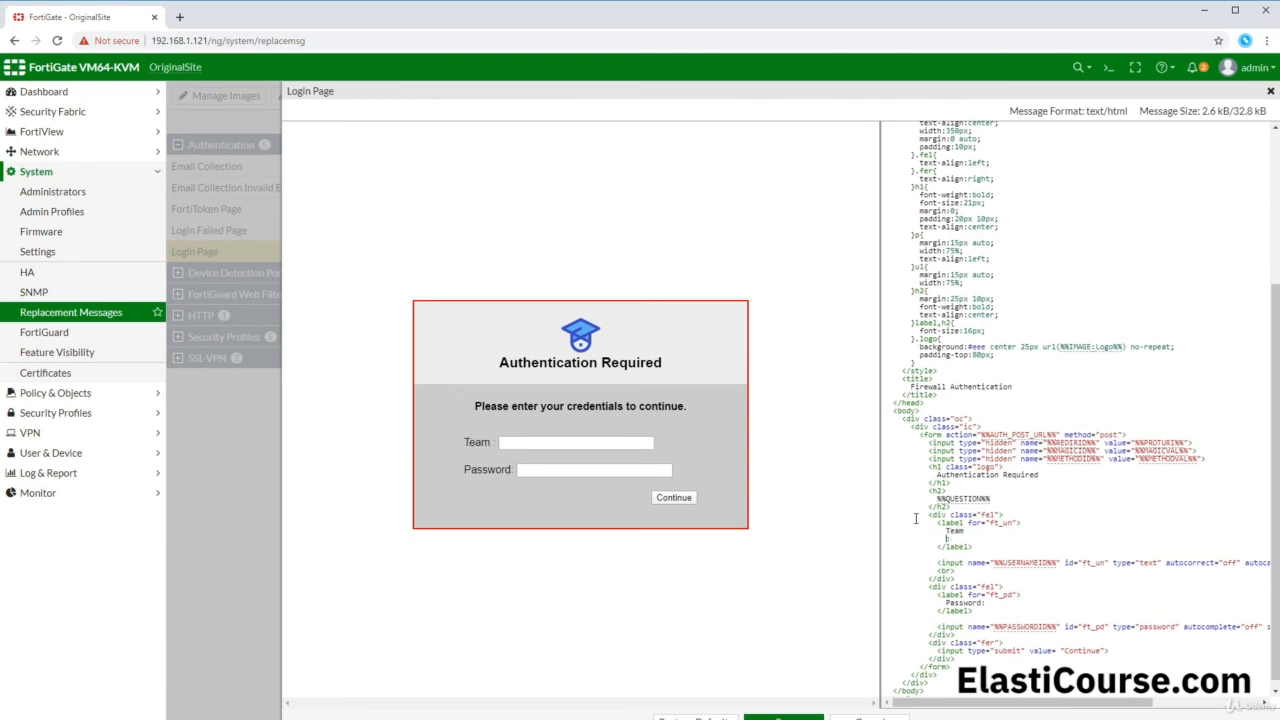
double_click(962, 603)
text(Secret Key)
key(Return)
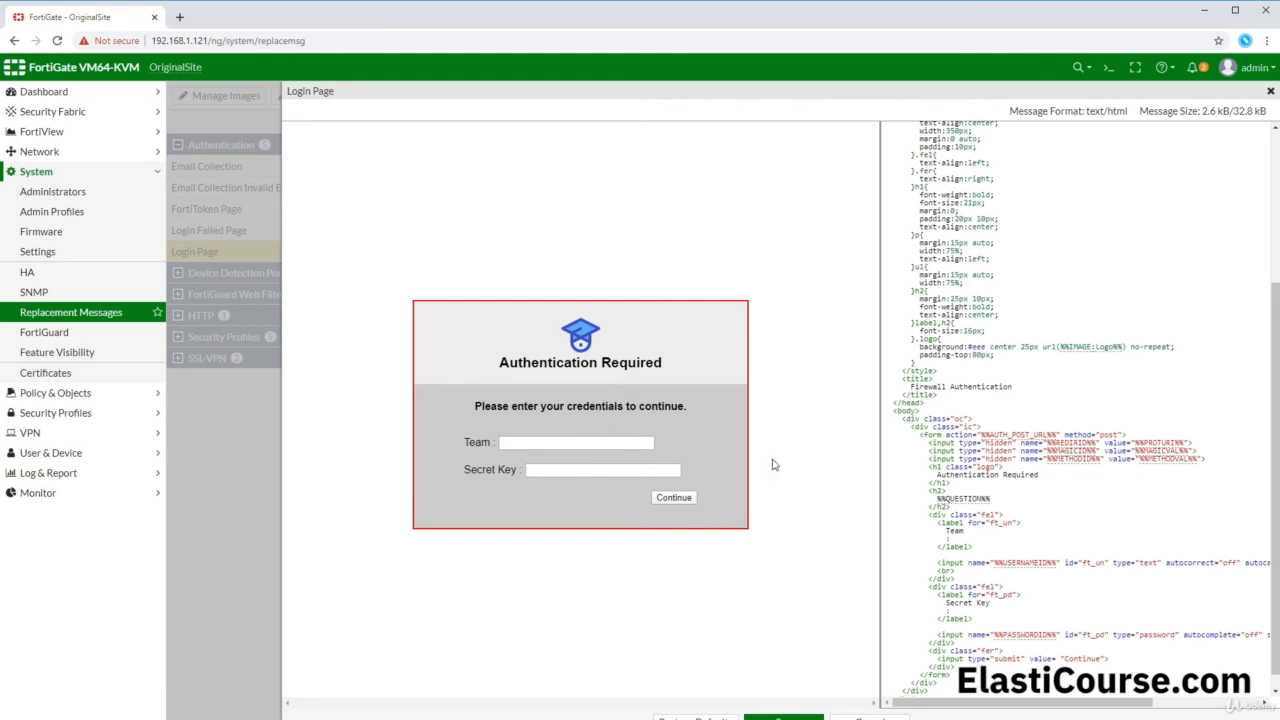
click(783, 717)
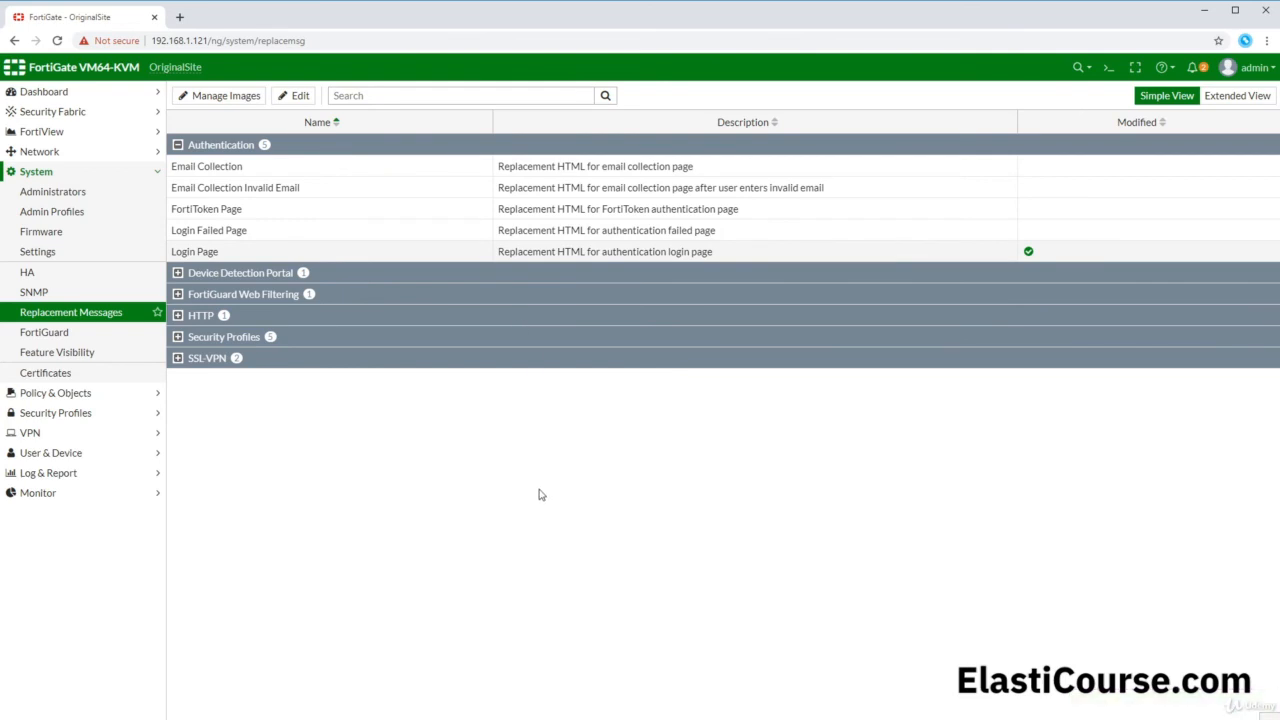
Step: From the client's Firefox, open reddit to reach the captive portal's Team/Secret Key login page
click(146, 717)
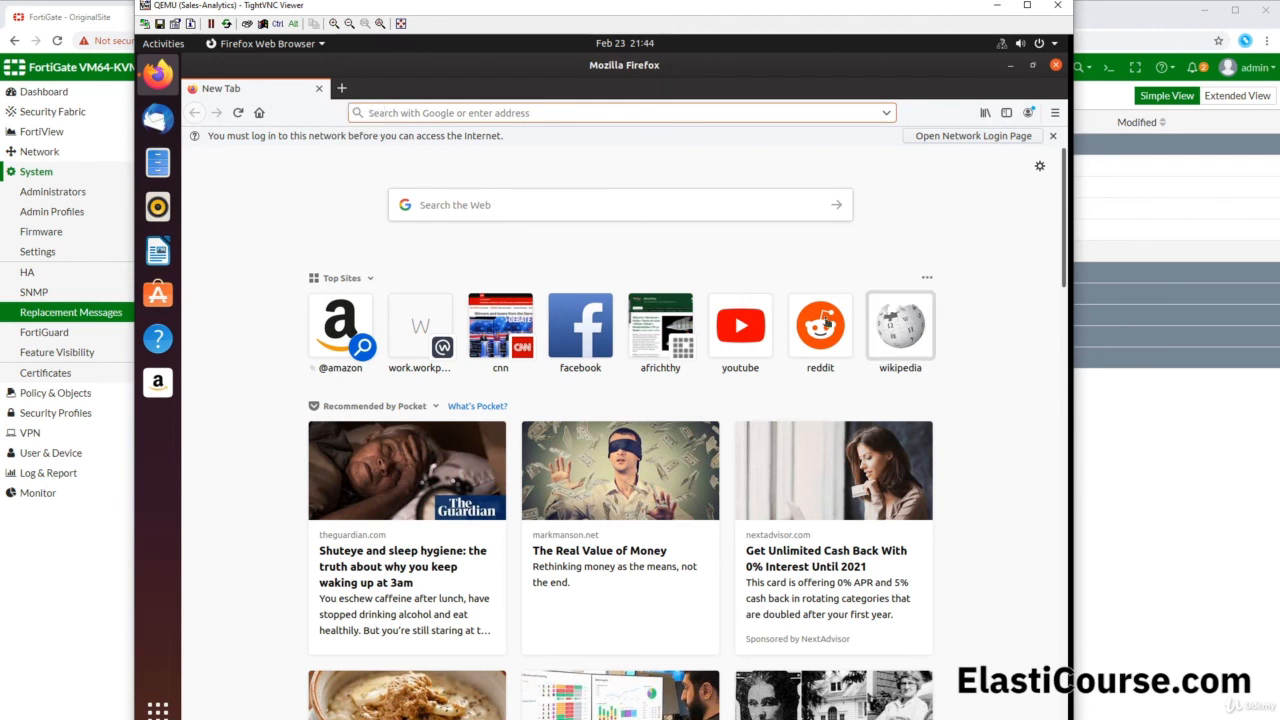
click(827, 321)
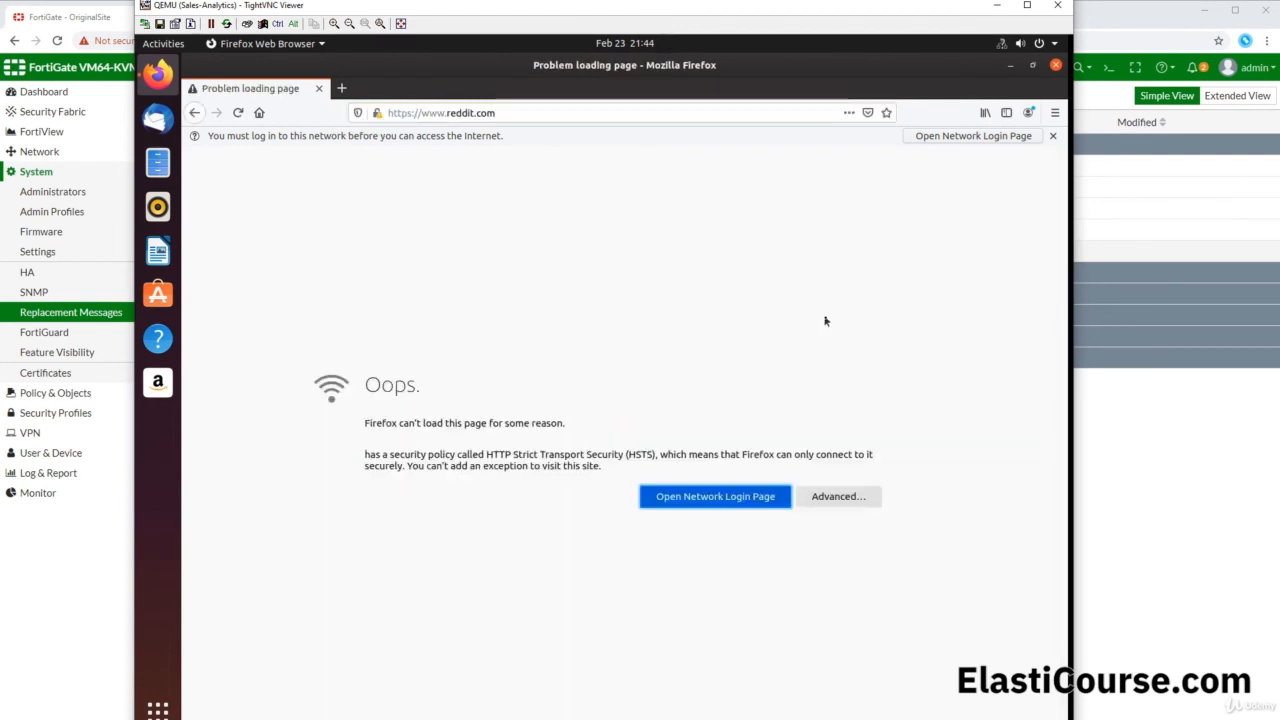
click(740, 508)
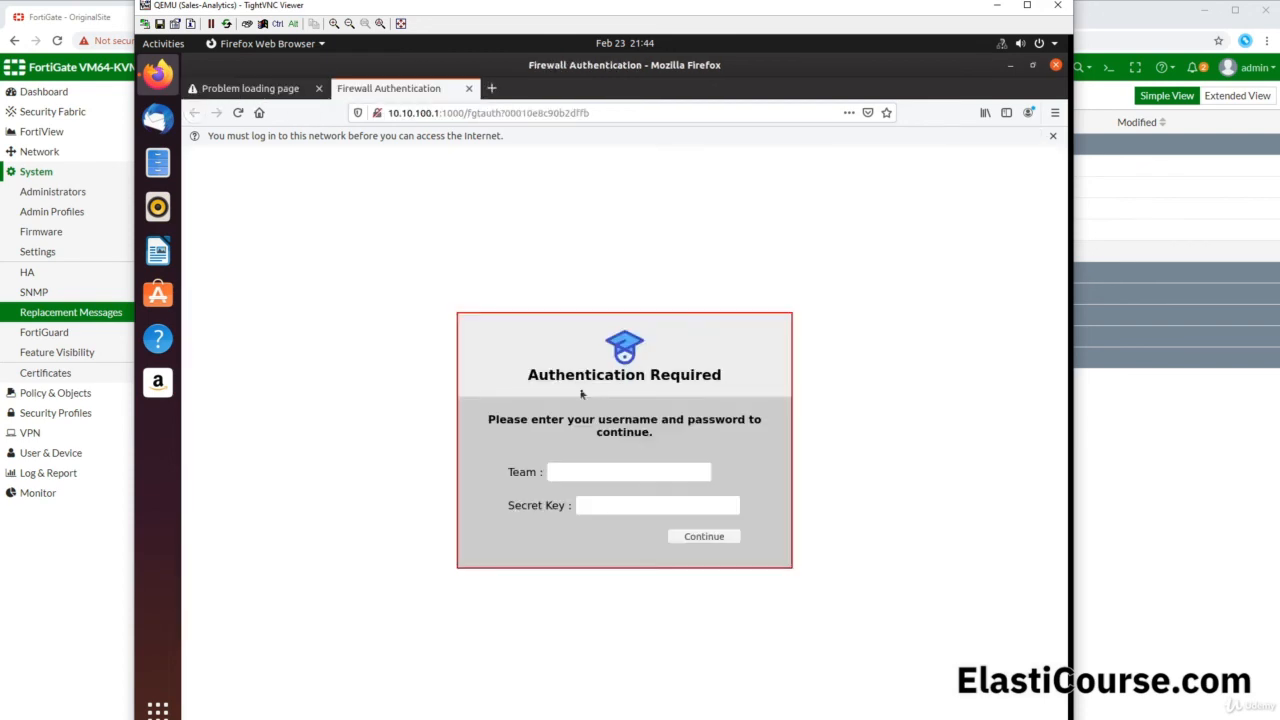
click(629, 471)
Step: Load the firewall admin login at 192.168.1.121 in a new Firefox tab
key(ctrl+t)
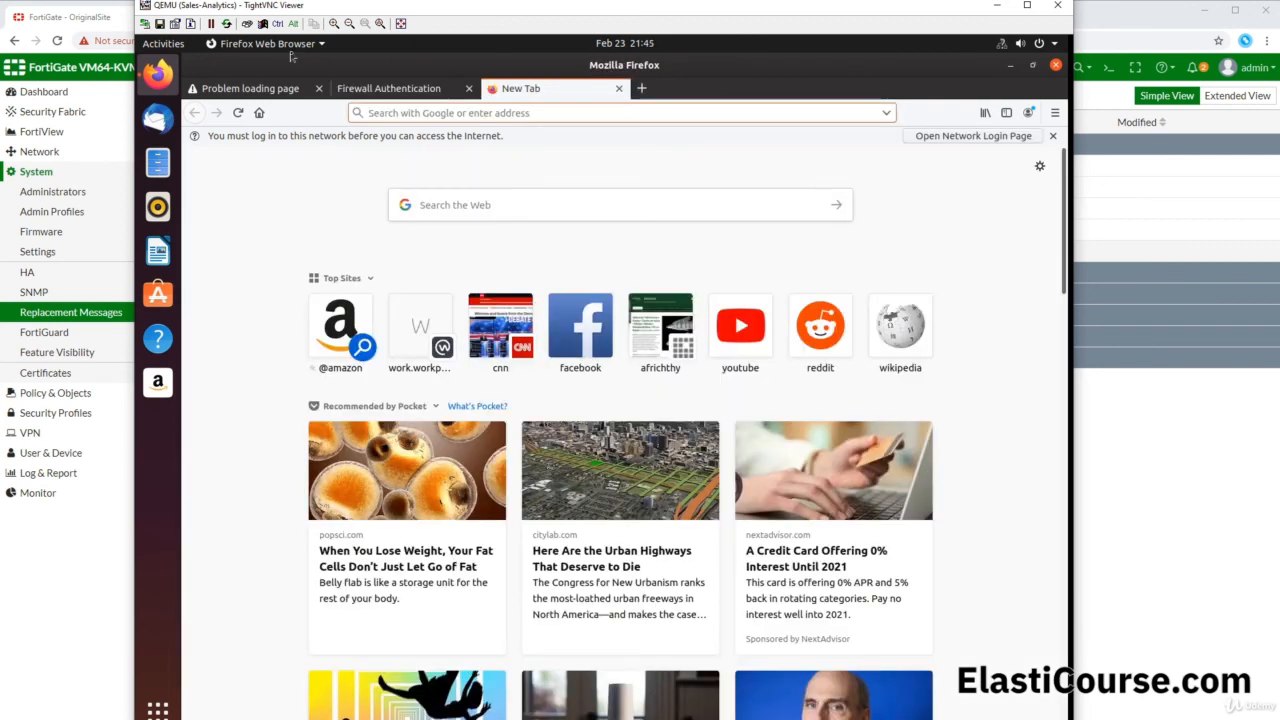
text(192)
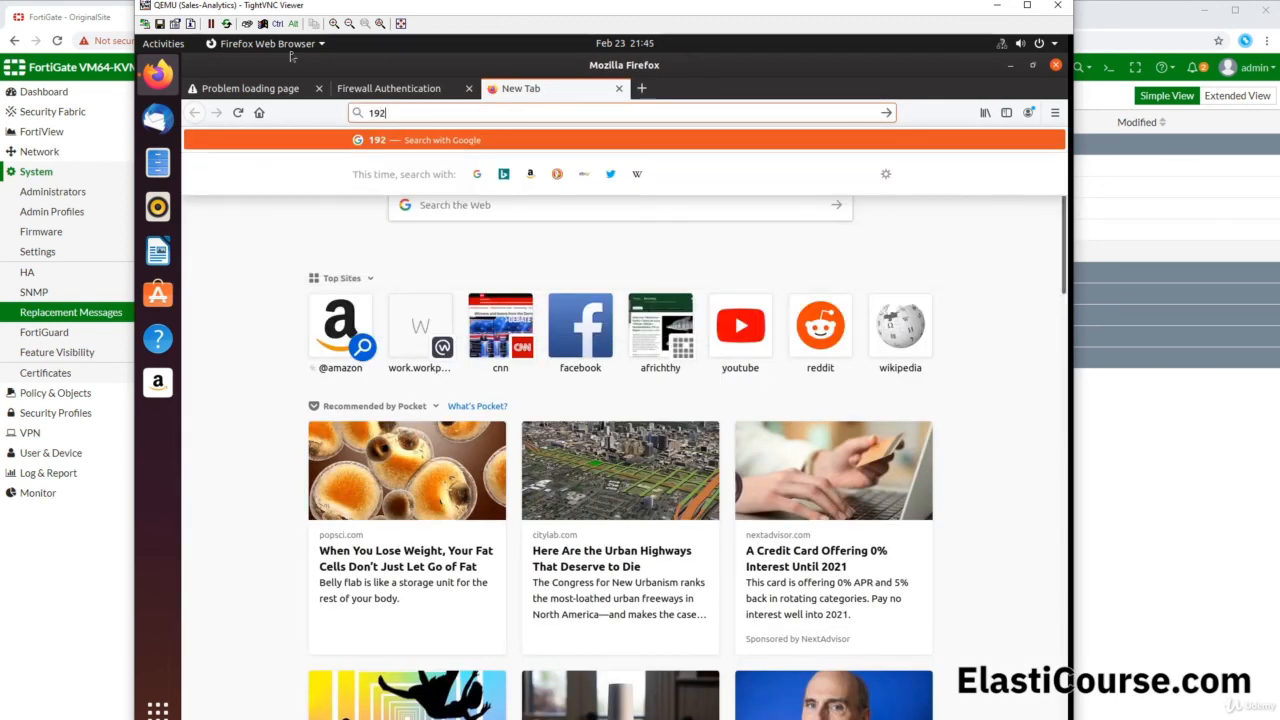
text(.168)
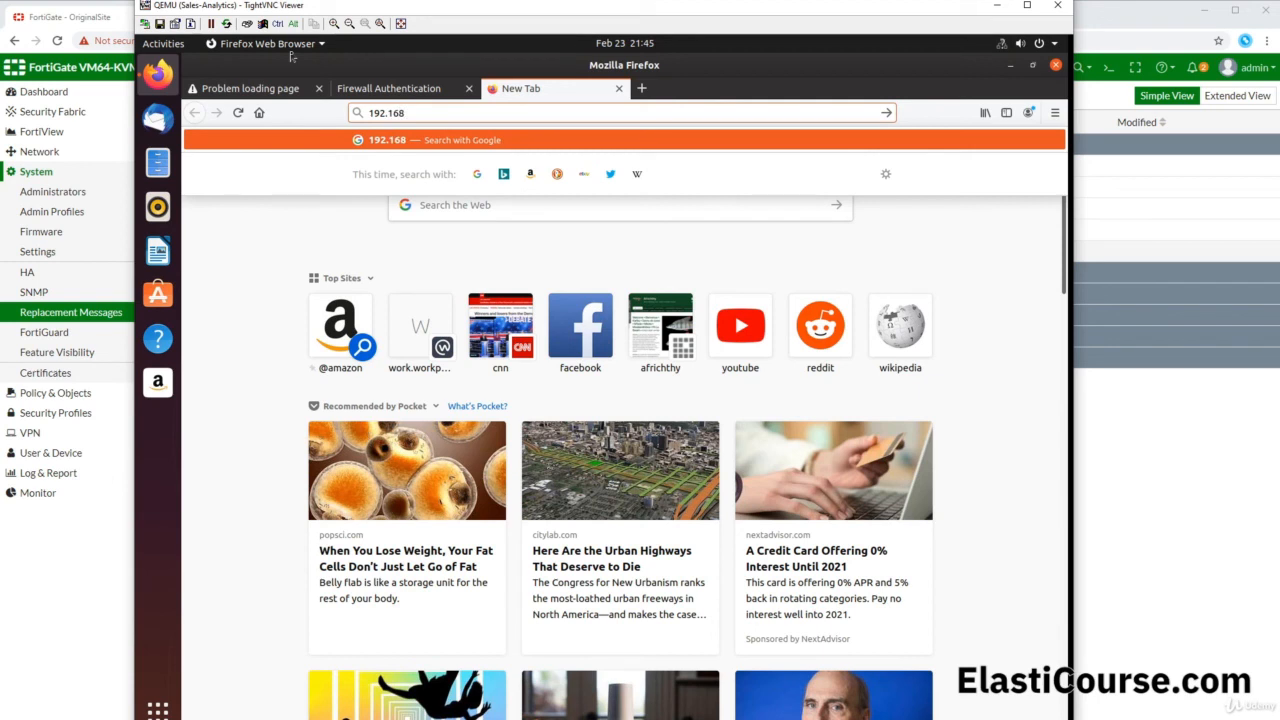
text(.1.121)
key(Return)
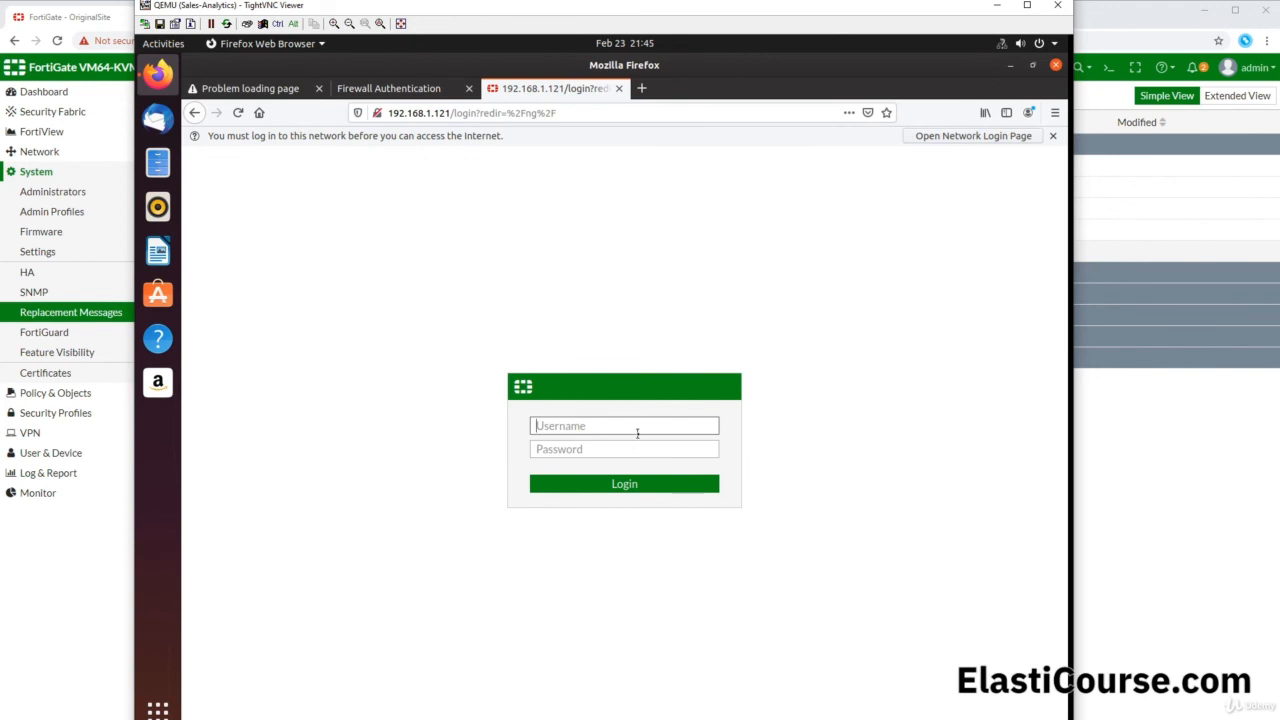
Step: Log in on the captive portal as team salesguest with its secret key to reach Google
click(414, 91)
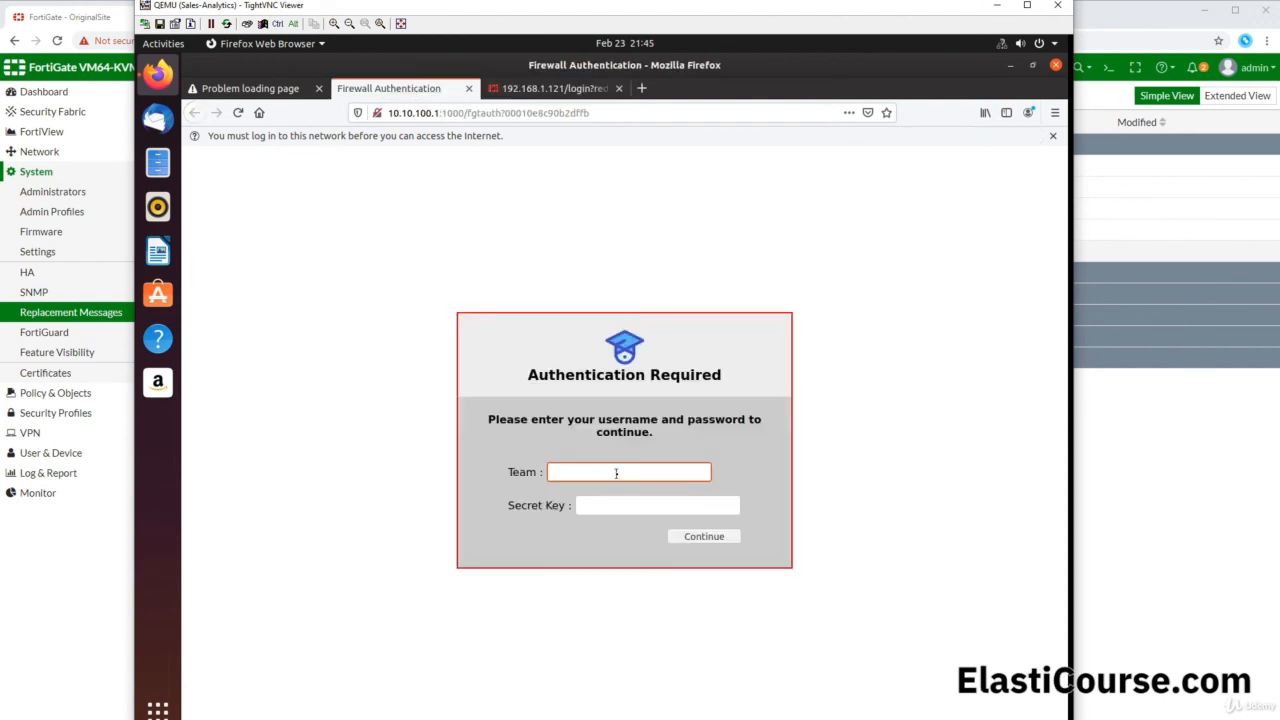
text(salesguest)
key(Tab)
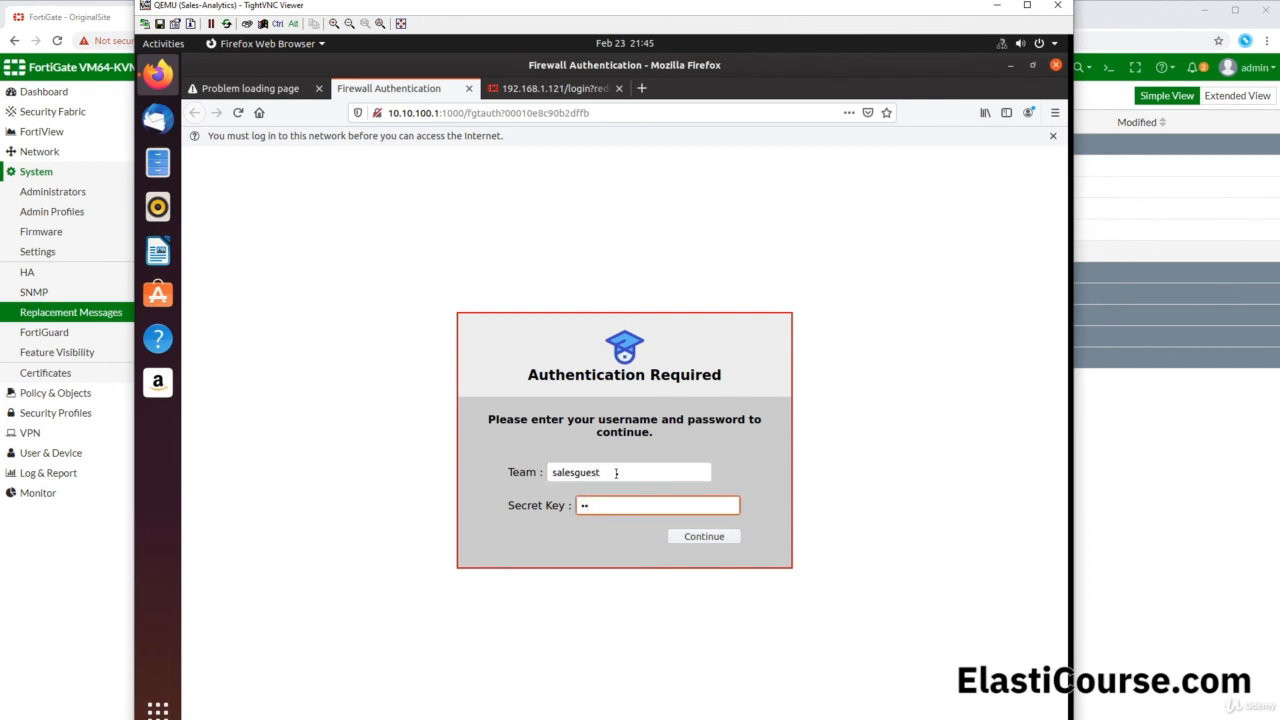
key(Return)
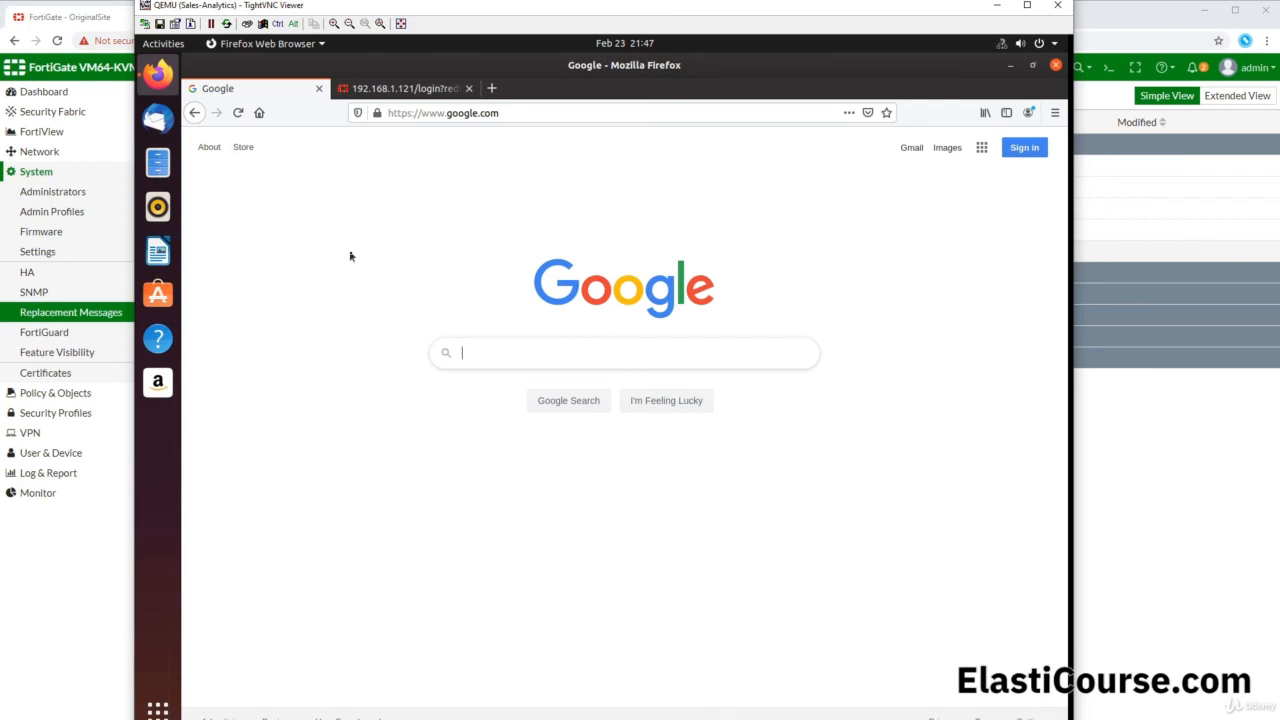
Step: Deauthenticate the guest user in Firewall User Monitor, then reopen Firefox's network login page
click(1188, 511)
click(37, 492)
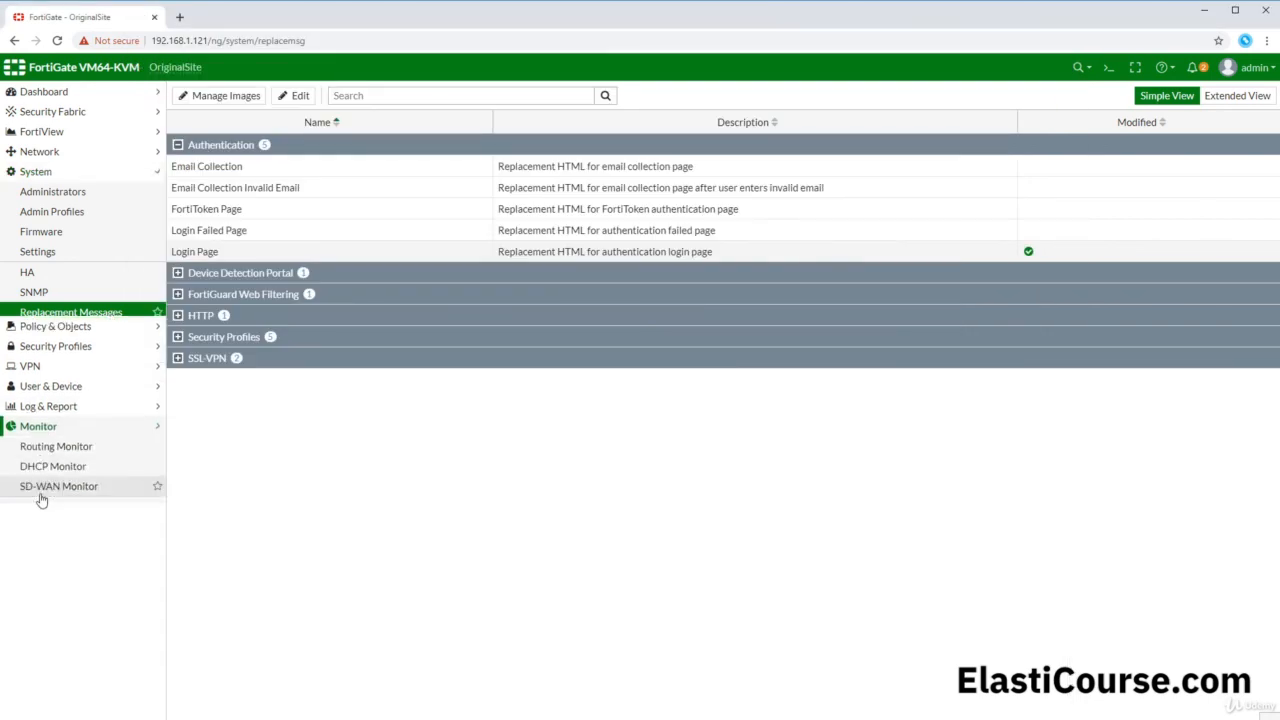
click(60, 434)
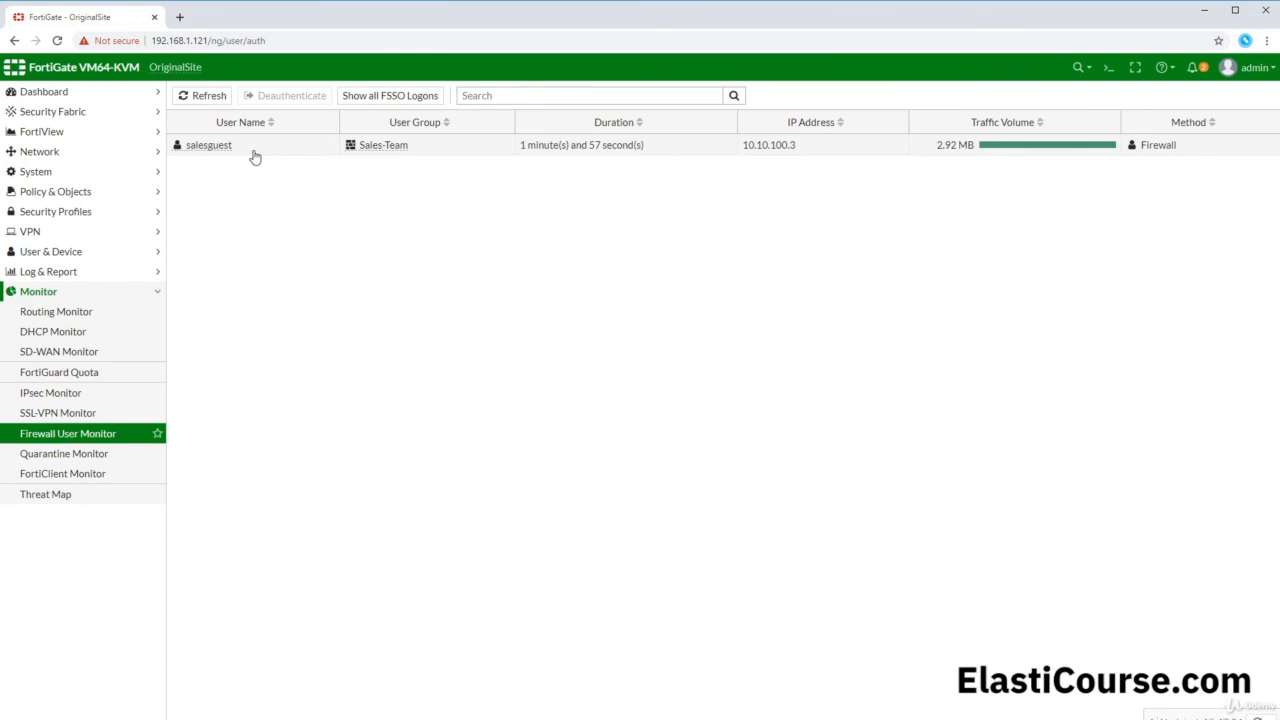
click(958, 147)
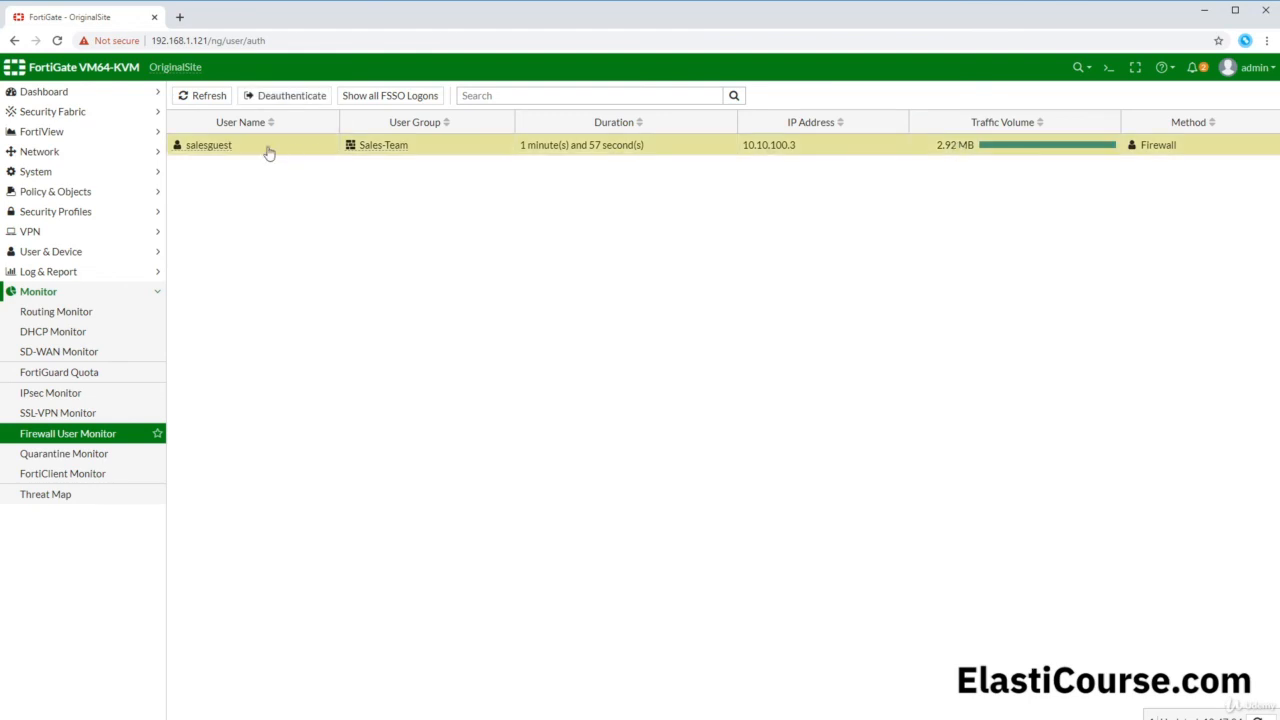
click(278, 97)
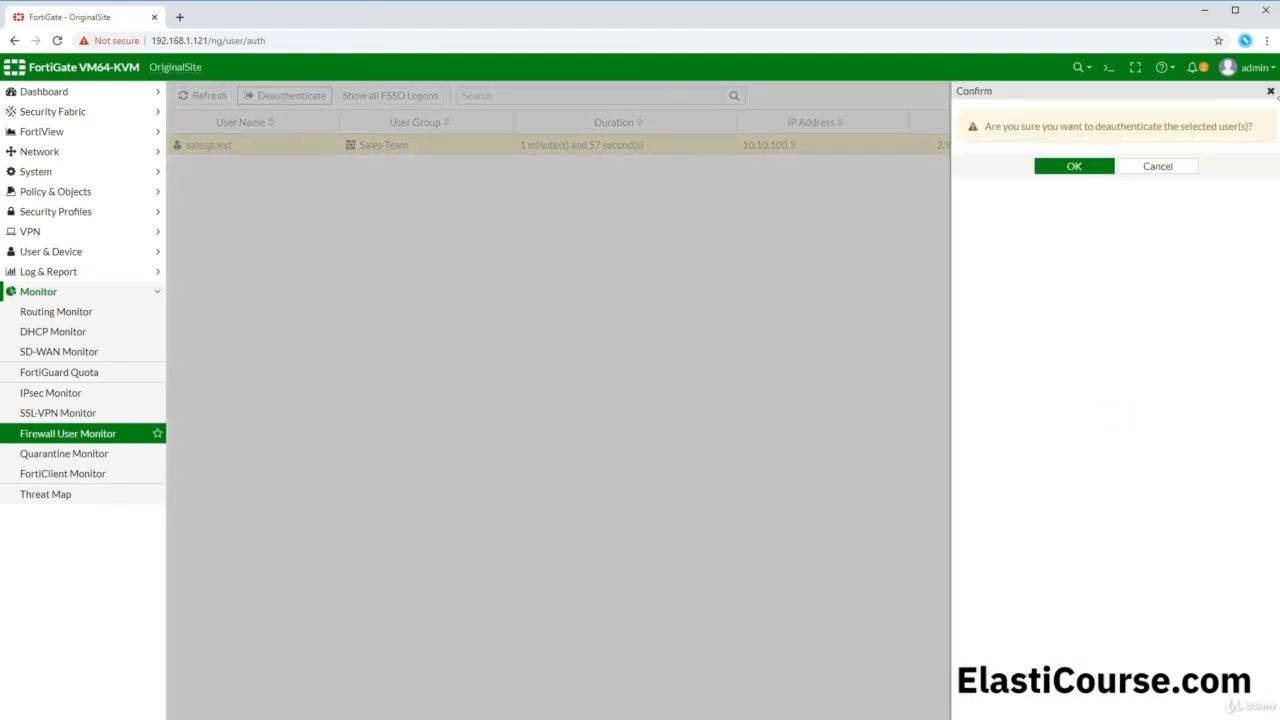
click(1068, 165)
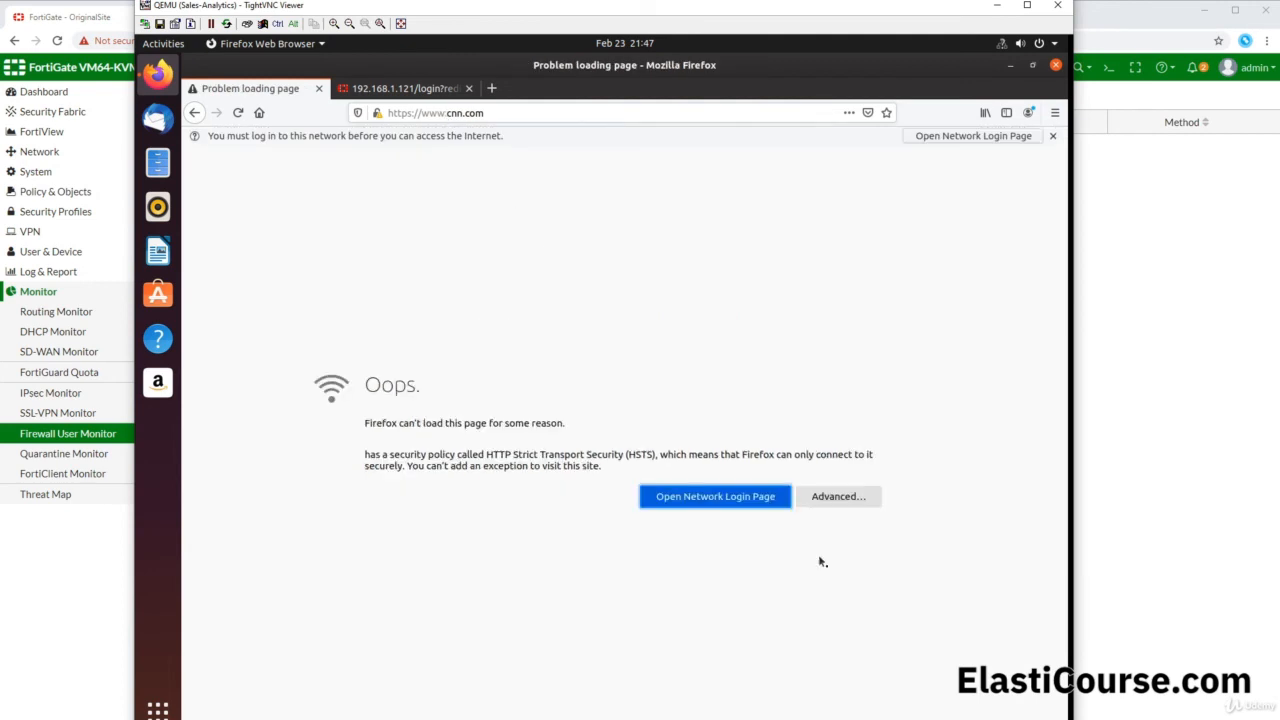
click(697, 492)
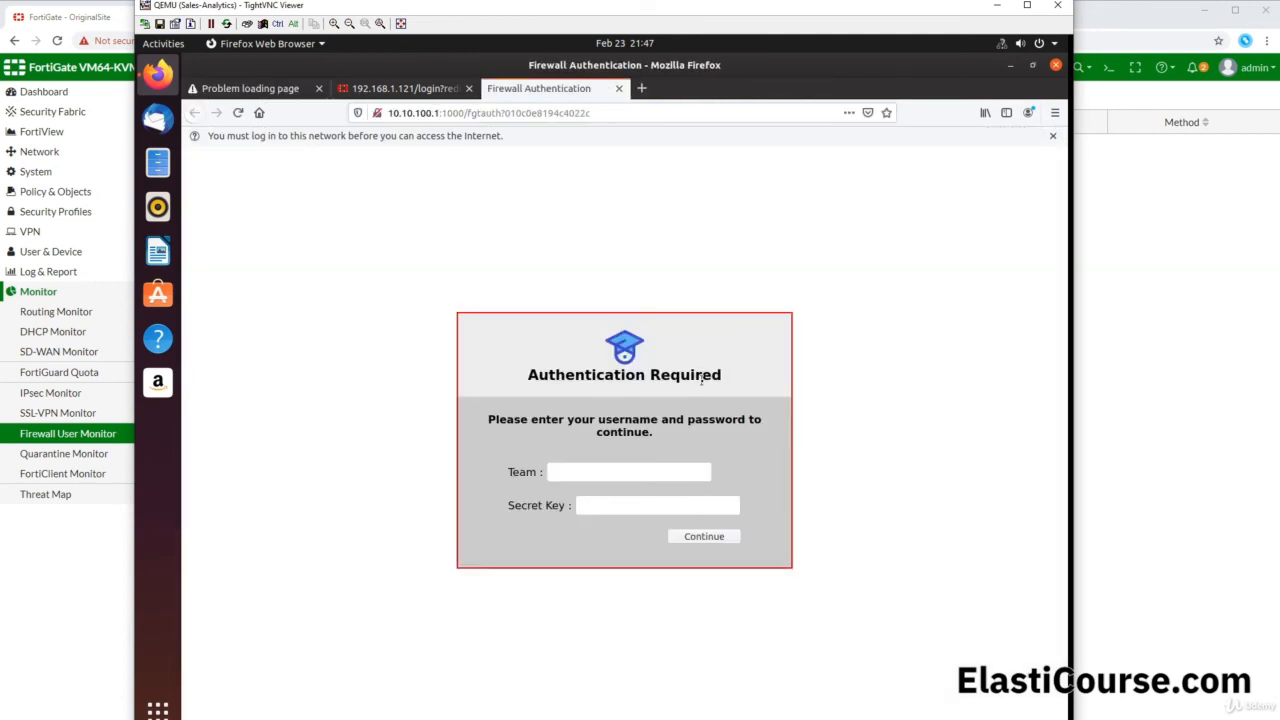